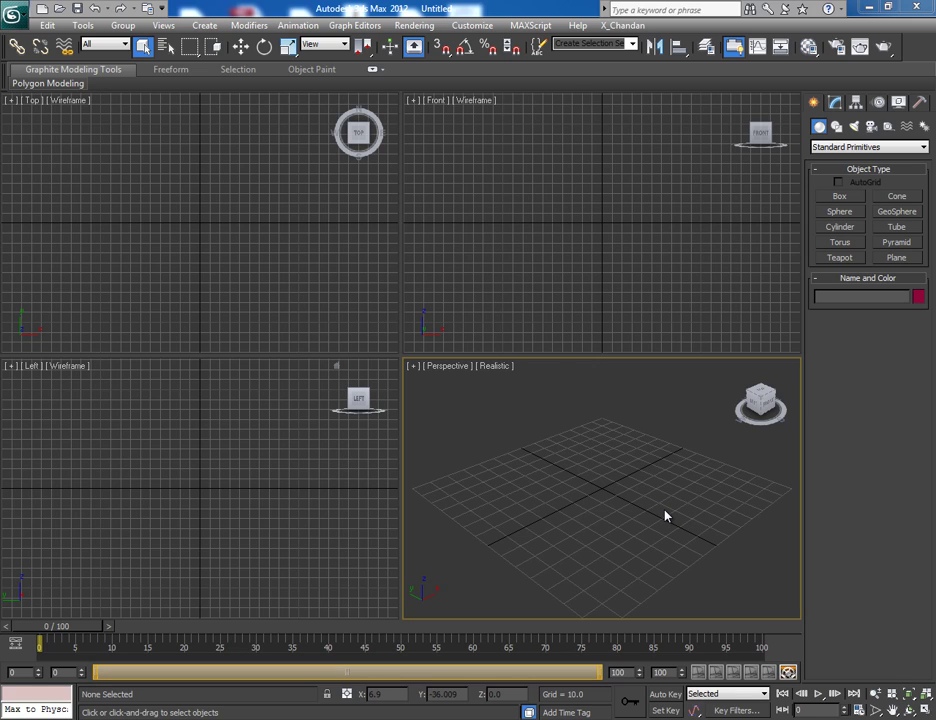
- Download the bga_deformededges_v1.1.ms script from its ScriptSpot Deformed Edges page
{"action": "middle_click_drag", "start_coordinate": [652, 537], "coordinate": [641, 516]}
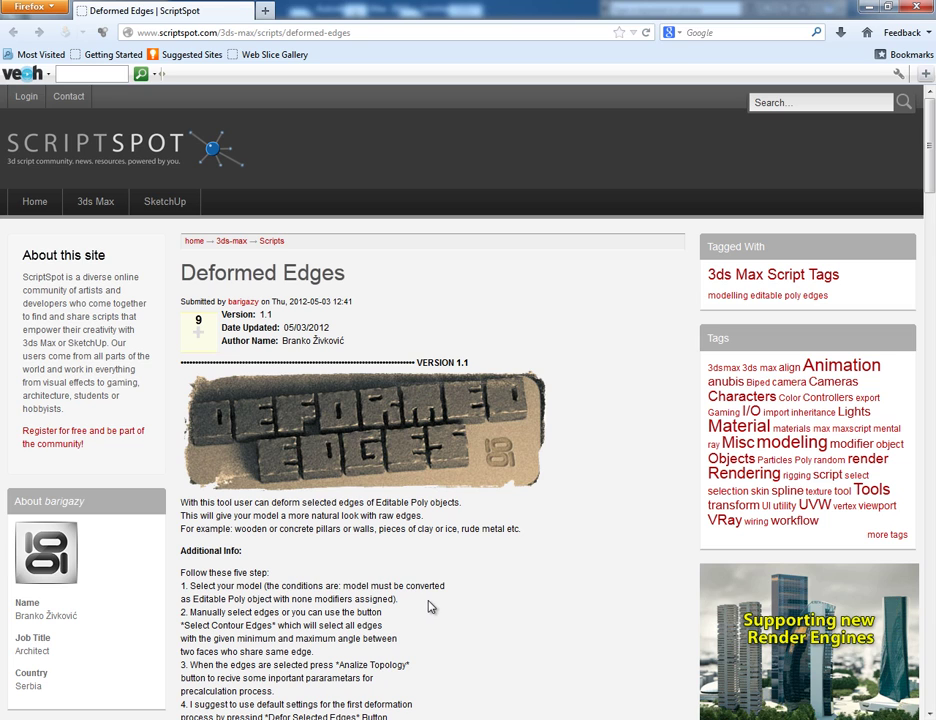
{"action": "scroll", "coordinate": [514, 589], "scroll_direction": "down", "scroll_amount": 20}
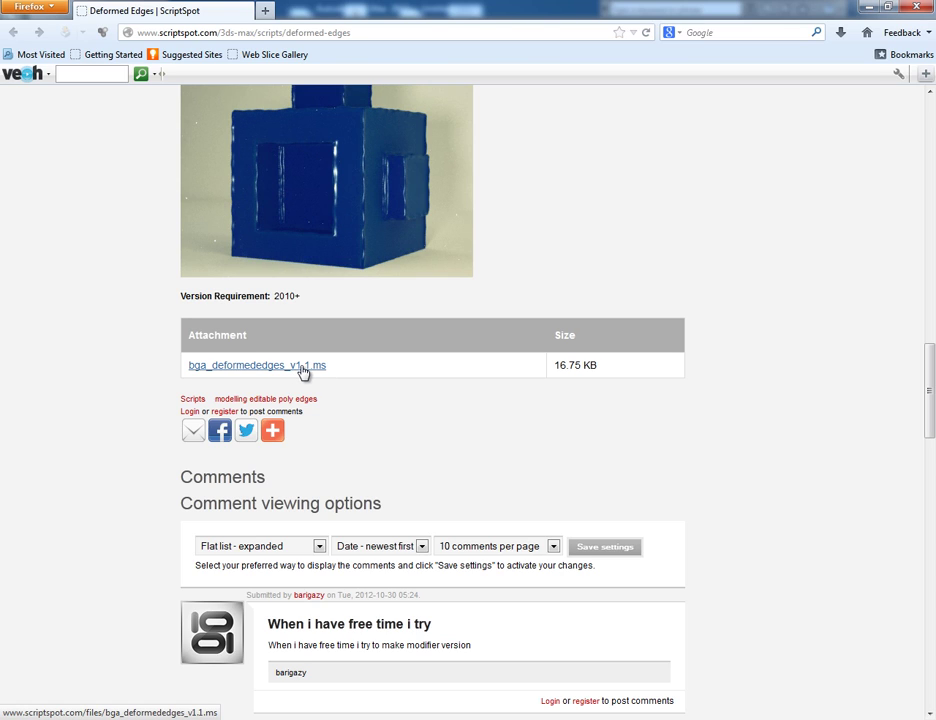
{"action": "left_click", "coordinate": [305, 368]}
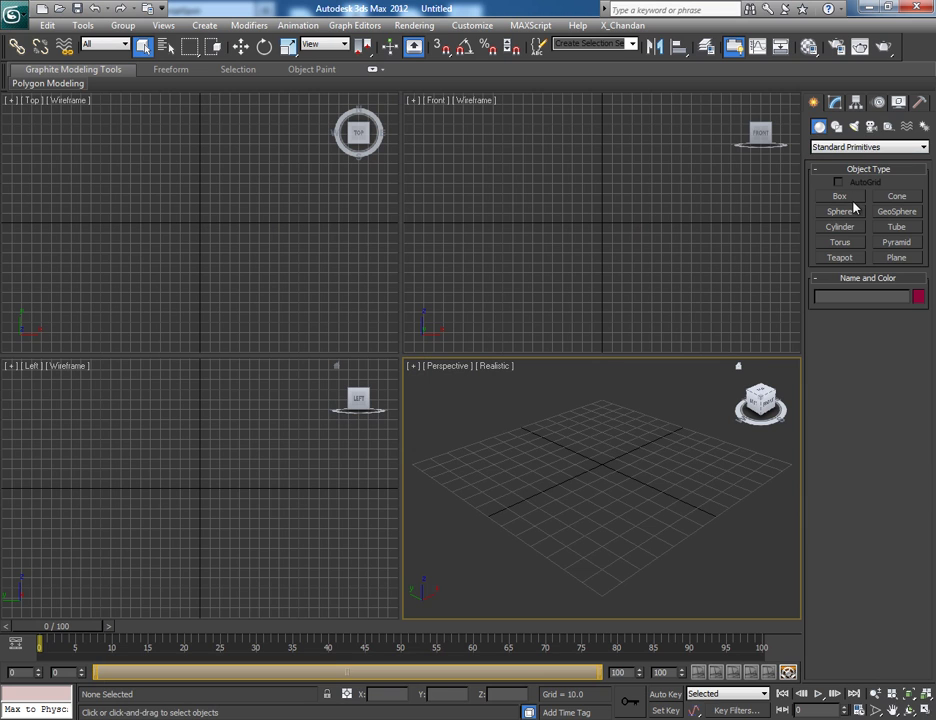
- Place a Text spline reading 'CG TUTS+' in the viewport, set in Arial Black at size 100
{"action": "left_click", "coordinate": [837, 127]}
{"action": "left_click", "coordinate": [840, 269]}
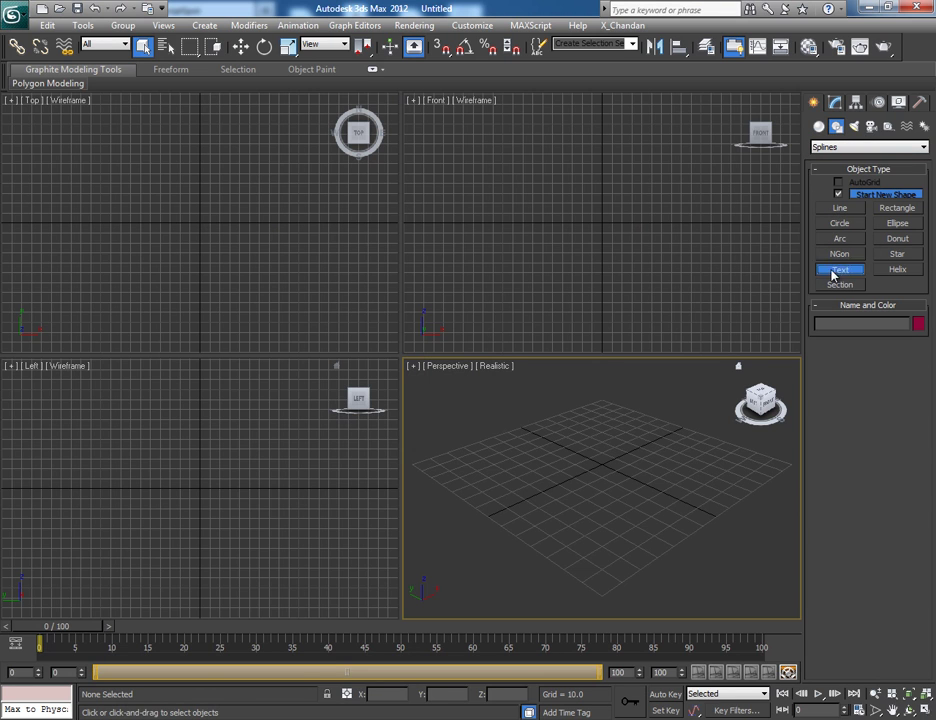
{"action": "left_click_drag", "start_coordinate": [859, 484], "coordinate": [777, 481]}
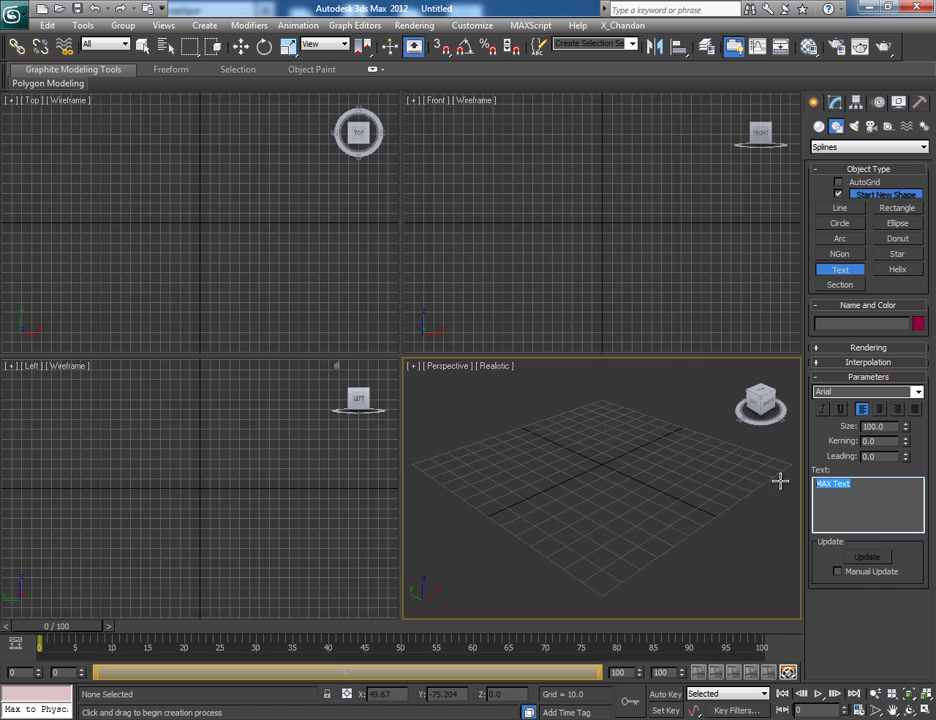
{"action": "type", "text": "CG TUTS+"}
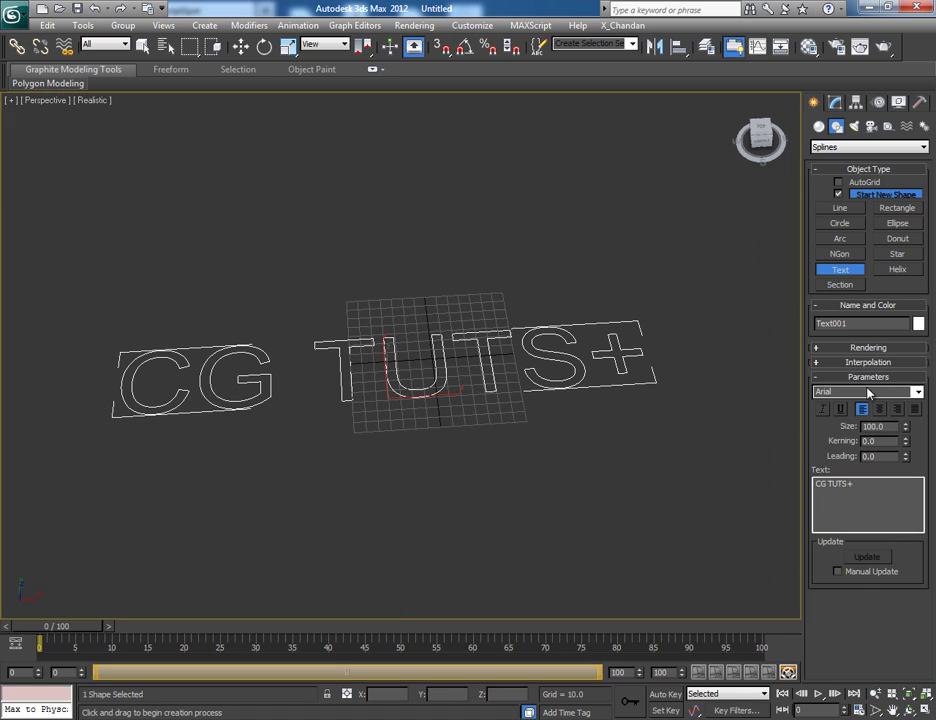
{"action": "left_click", "coordinate": [916, 391]}
{"action": "left_click", "coordinate": [850, 415]}
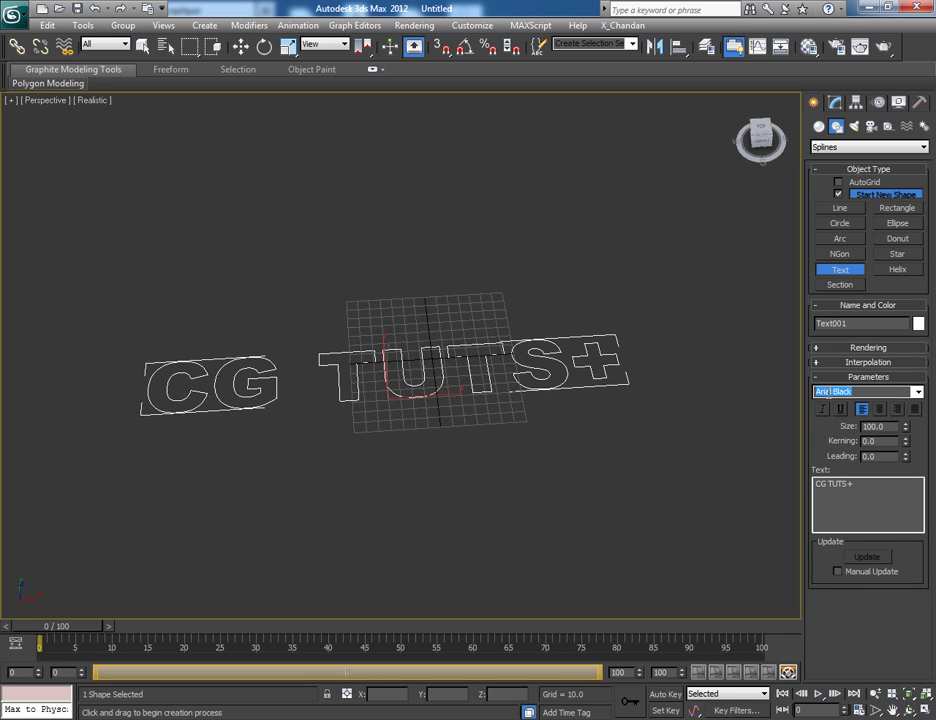
- Apply an Extrude modifier to Text001 with an Amount of about 16.5
{"action": "left_click", "coordinate": [835, 102]}
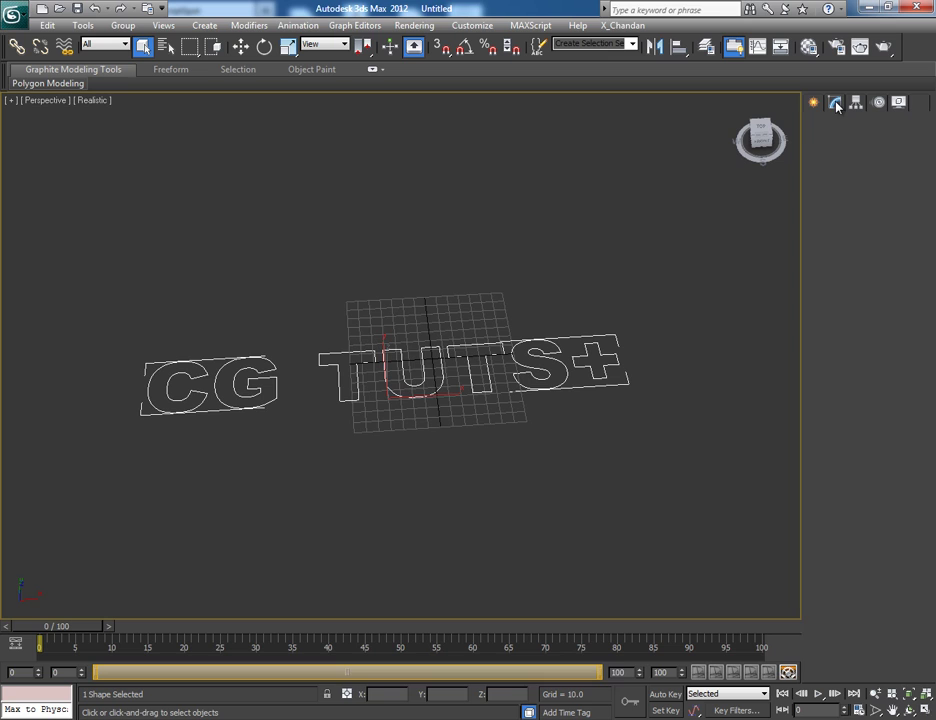
{"action": "left_click", "coordinate": [870, 142]}
{"action": "scroll", "coordinate": [880, 250], "scroll_direction": "down", "scroll_amount": 4}
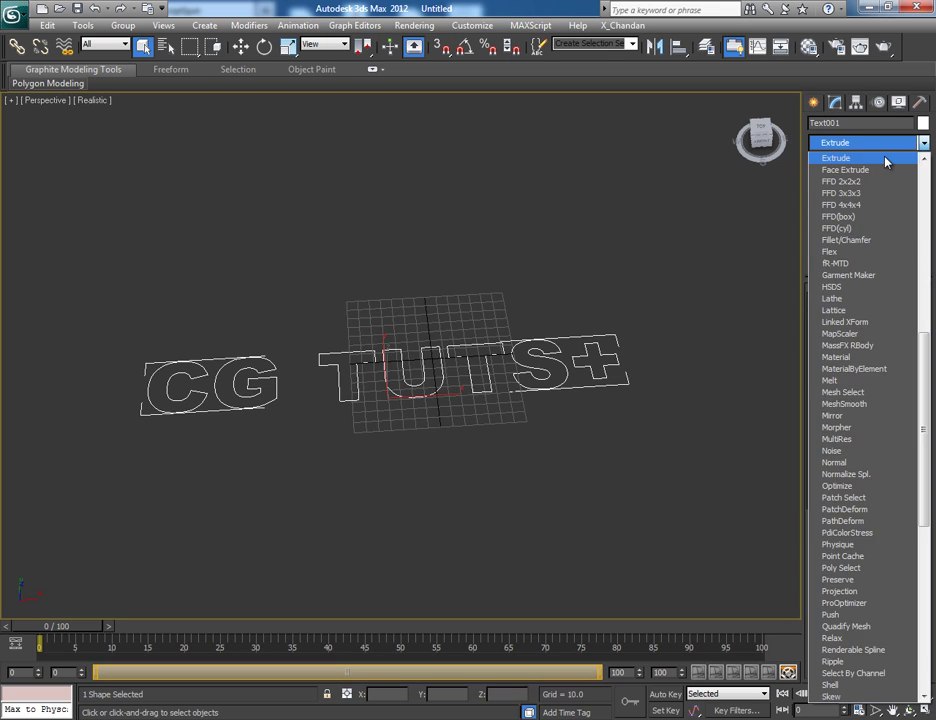
{"action": "left_click", "coordinate": [860, 157]}
{"action": "mouse_move", "coordinate": [909, 311]}
{"action": "left_mouse_down"}
{"action": "mouse_move", "coordinate": [915, 228]}
{"action": "mouse_move", "coordinate": [915, 295]}
{"action": "left_mouse_up"}
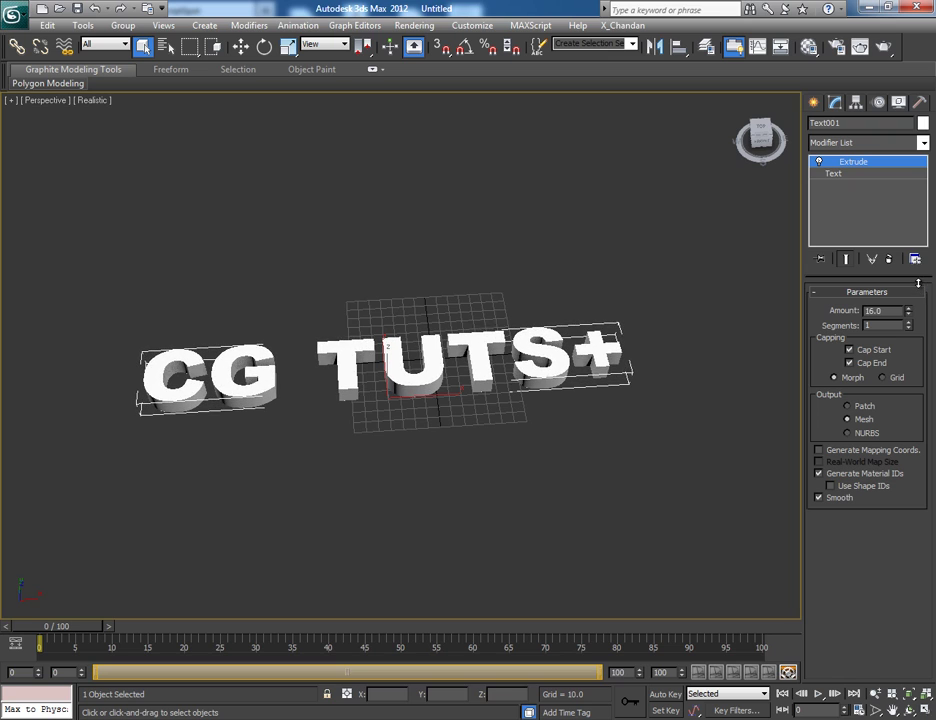
- Switch to the Move tool and re-centre the view on the extruded text
{"action": "key", "text": "w"}
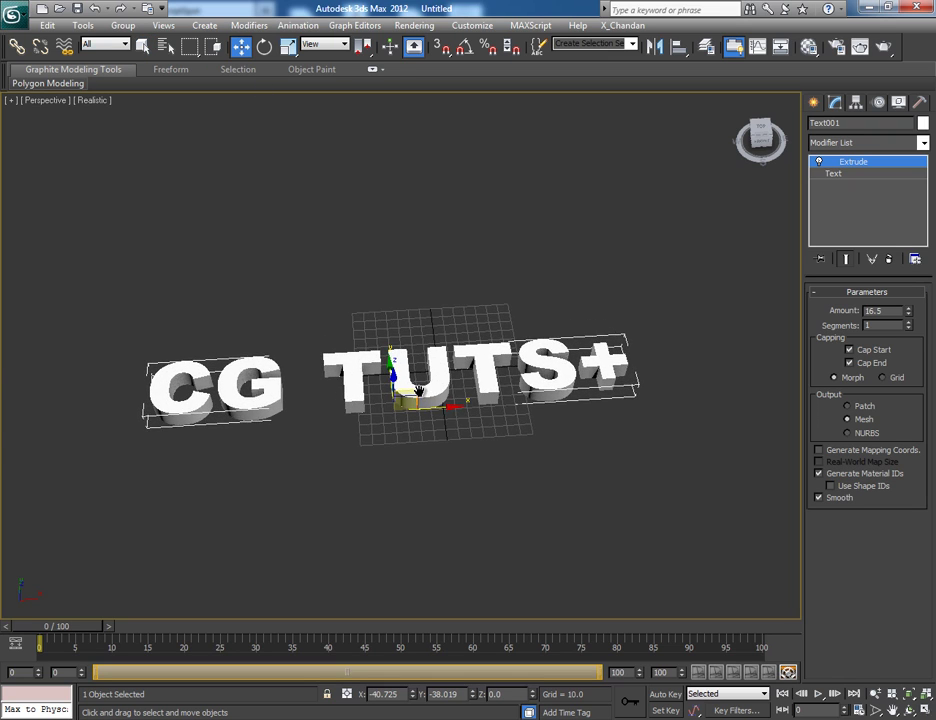
{"action": "scroll", "coordinate": [418, 391], "scroll_direction": "up", "scroll_amount": 3}
{"action": "middle_click_drag", "start_coordinate": [418, 391], "coordinate": [448, 391]}
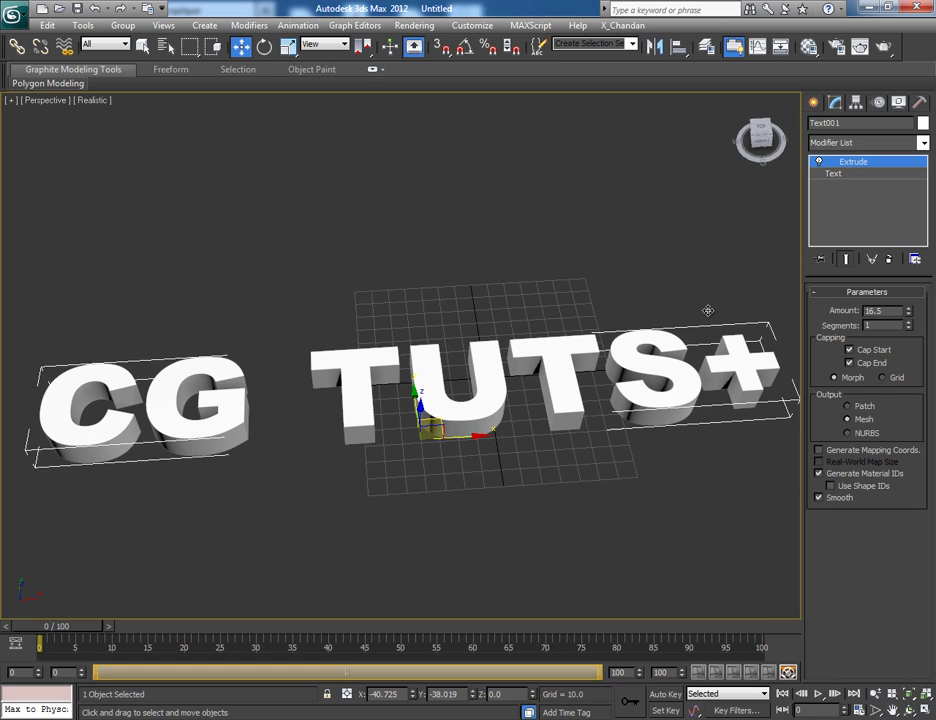
- Convert Text001 to an Editable Poly from its right-click quad menu
{"action": "right_click", "coordinate": [684, 404]}
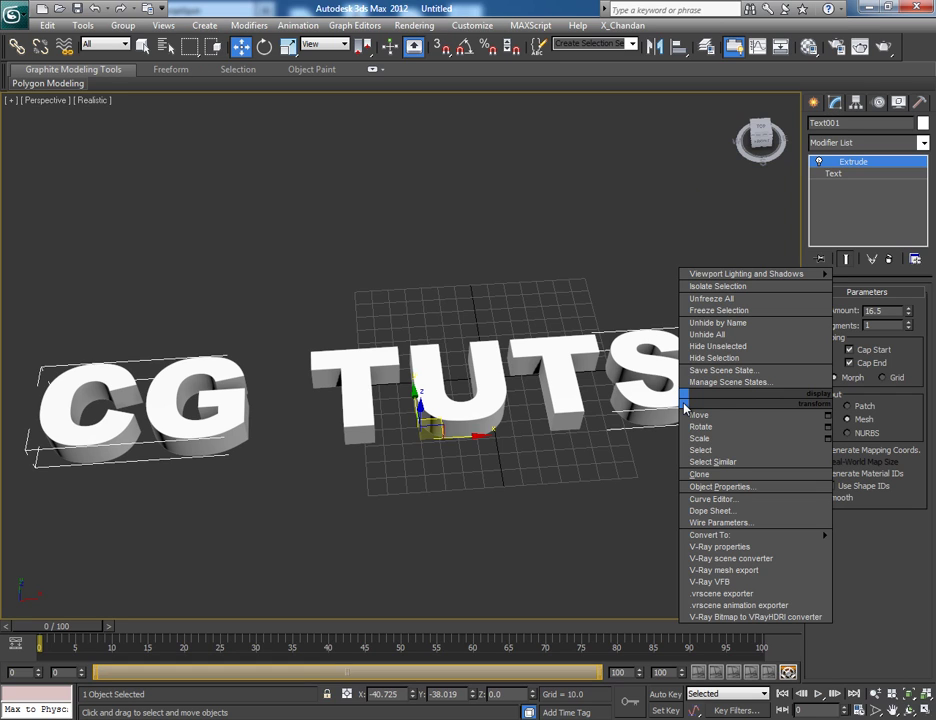
{"action": "mouse_move", "coordinate": [705, 535]}
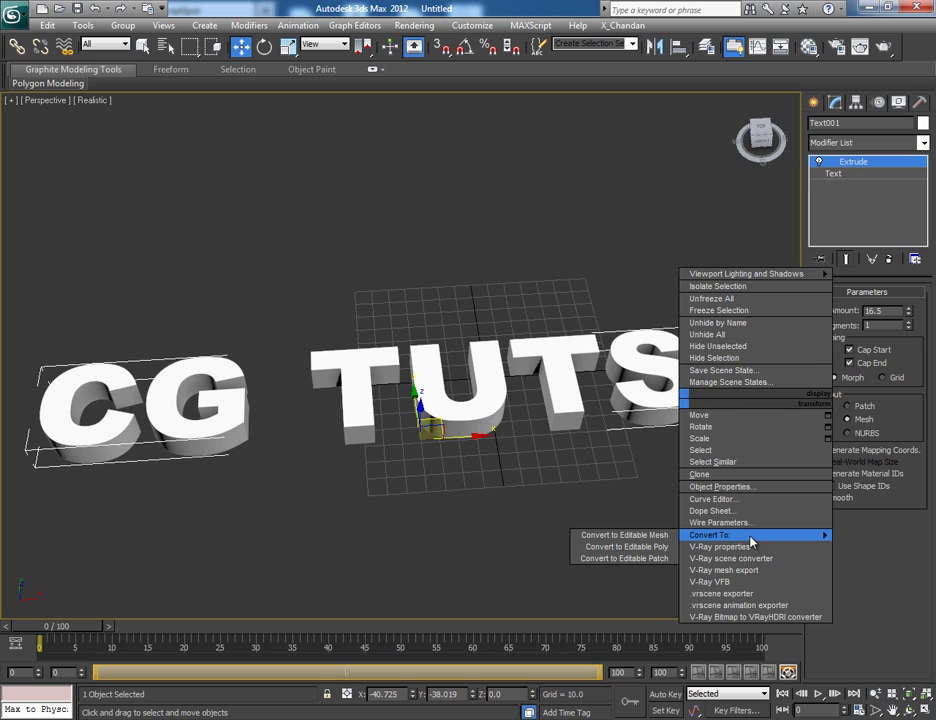
{"action": "left_click", "coordinate": [643, 547]}
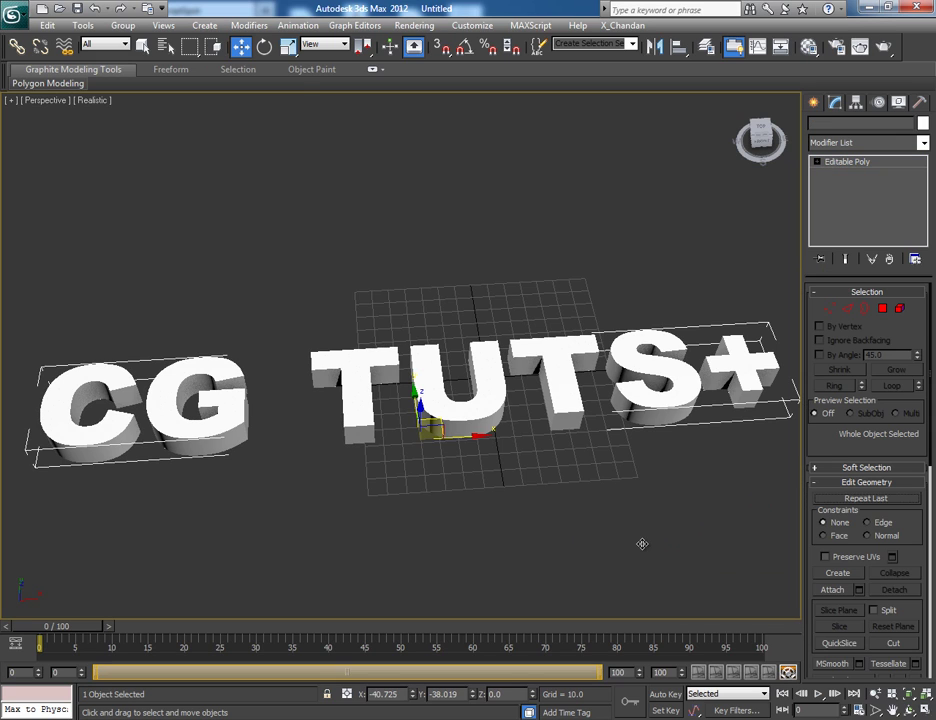
- Run bga_deformededges_v1.1.ms through MAXScript > Run Script and move its floater higher
{"action": "left_click", "coordinate": [530, 25]}
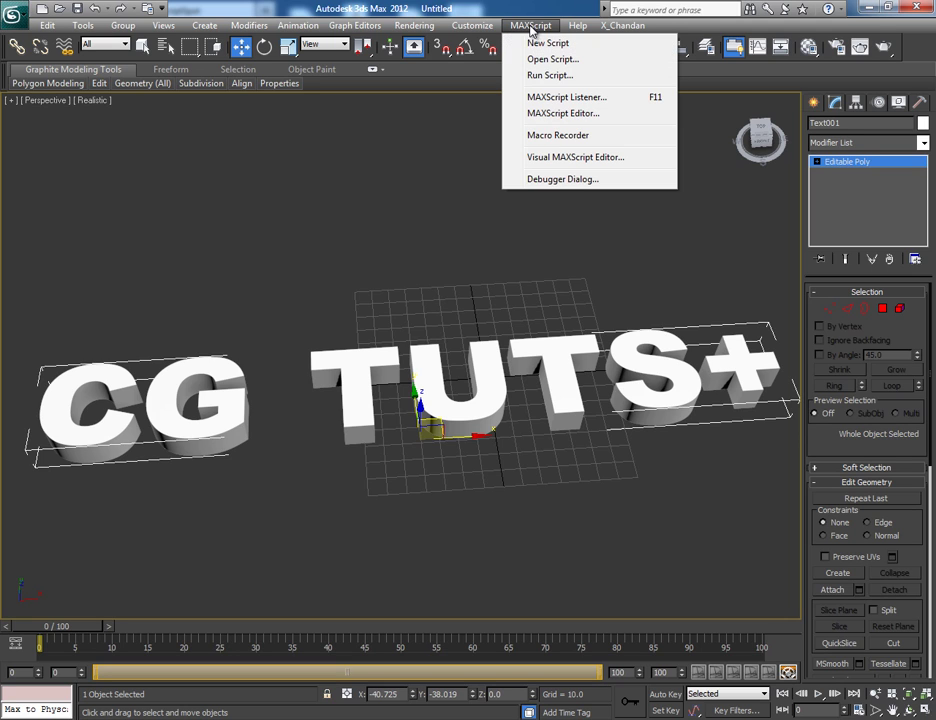
{"action": "left_click", "coordinate": [549, 75]}
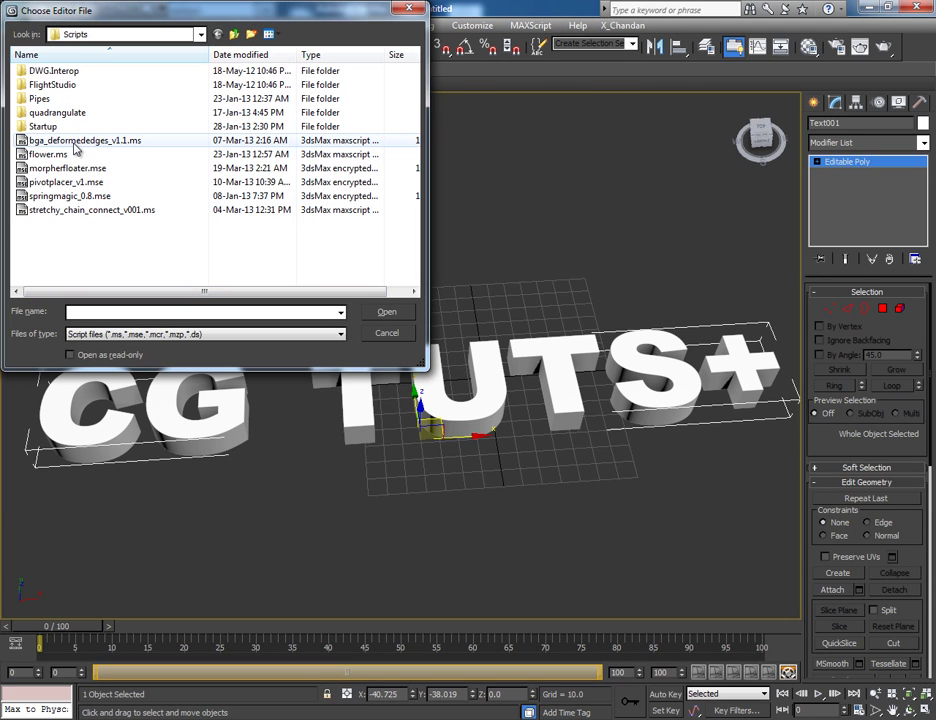
{"action": "double_click", "coordinate": [86, 147]}
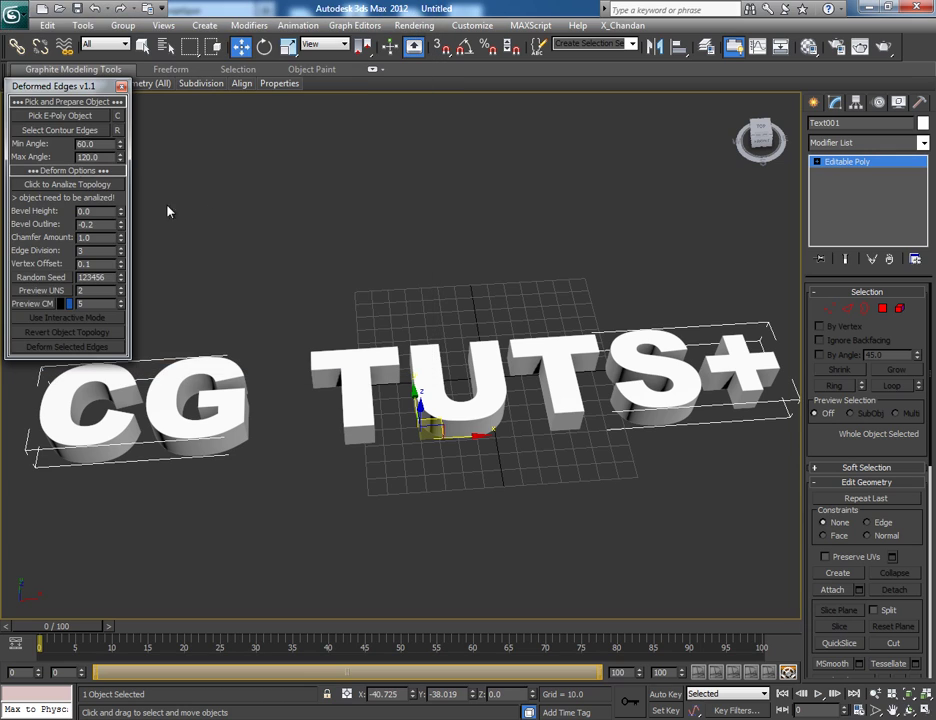
{"action": "left_click_drag", "start_coordinate": [52, 88], "coordinate": [52, 46]}
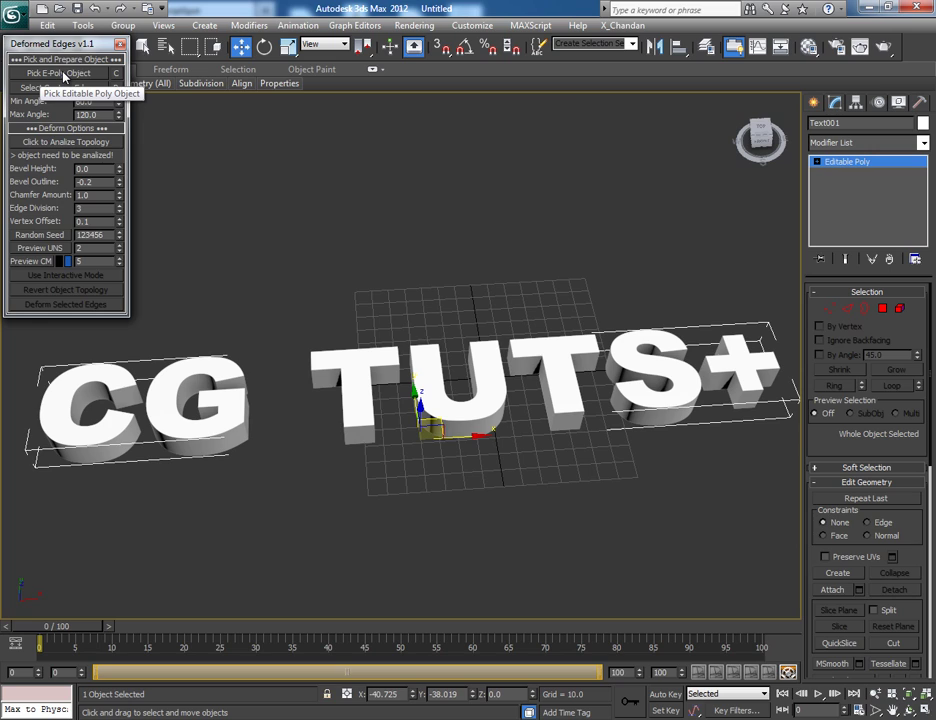
- Pick Text001 as the script's E-Poly object and select its 1226 contour edges
{"action": "left_click", "coordinate": [64, 74]}
{"action": "left_click", "coordinate": [172, 381]}
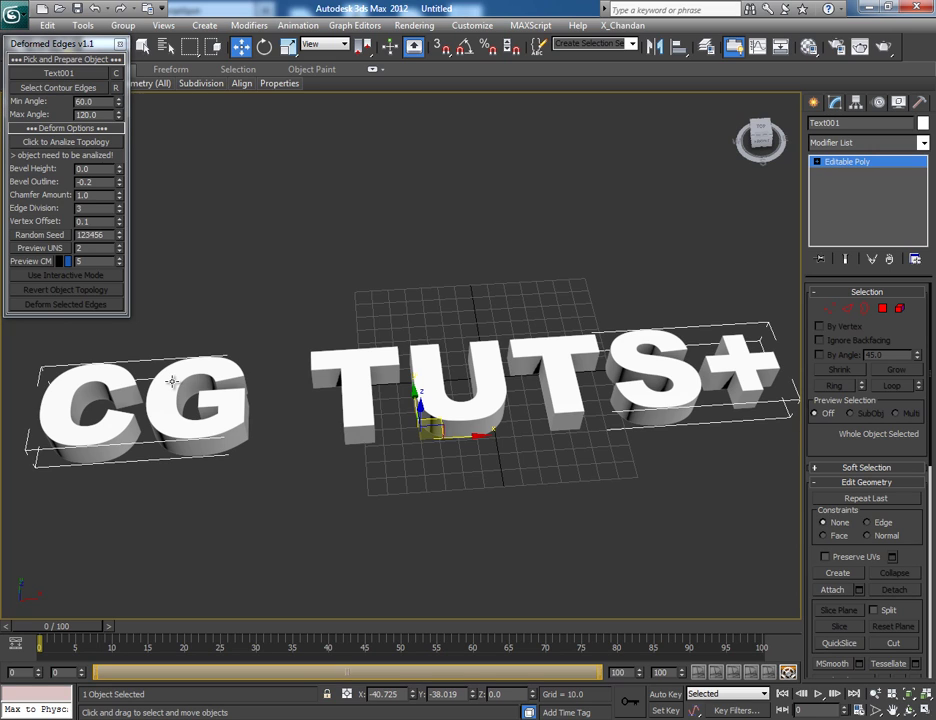
{"action": "left_click", "coordinate": [55, 89]}
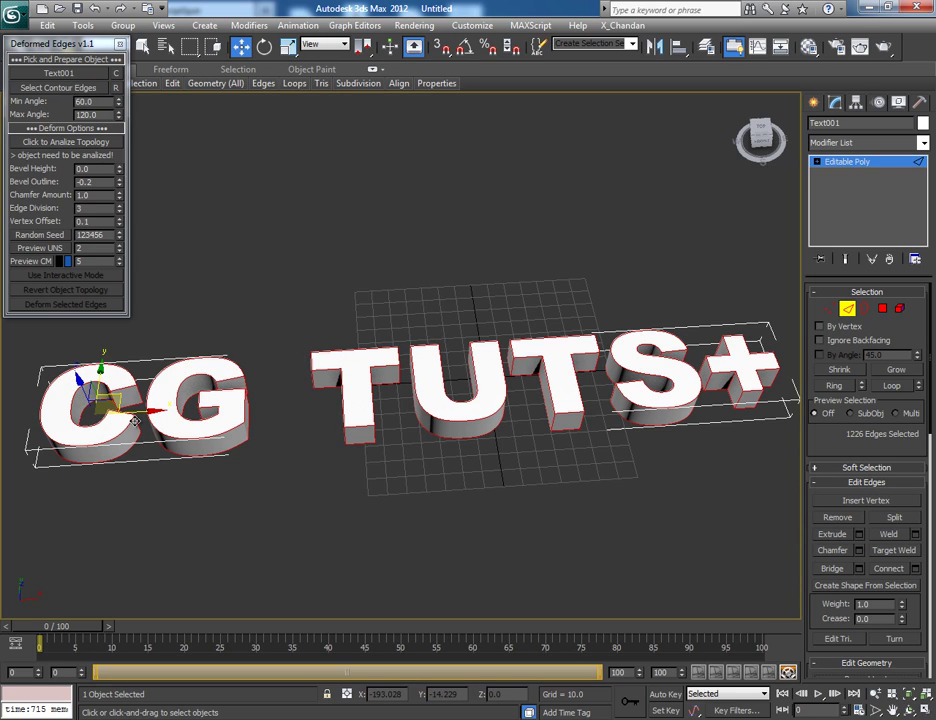
- Analyse Text001's topology, then deform its selected contour edges
{"action": "left_click", "coordinate": [67, 143]}
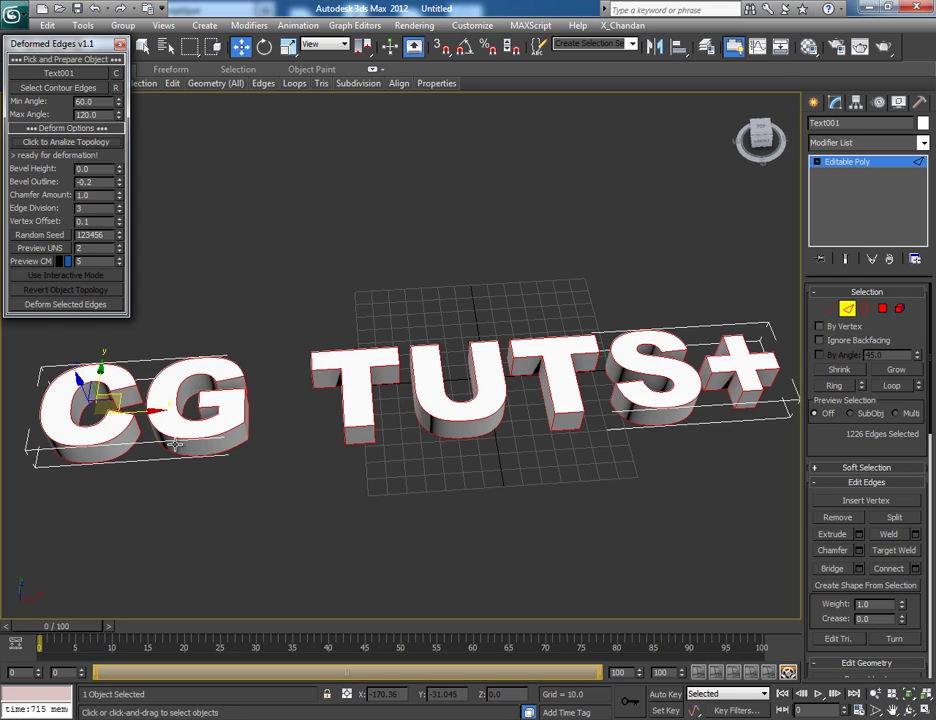
{"action": "left_click", "coordinate": [58, 305]}
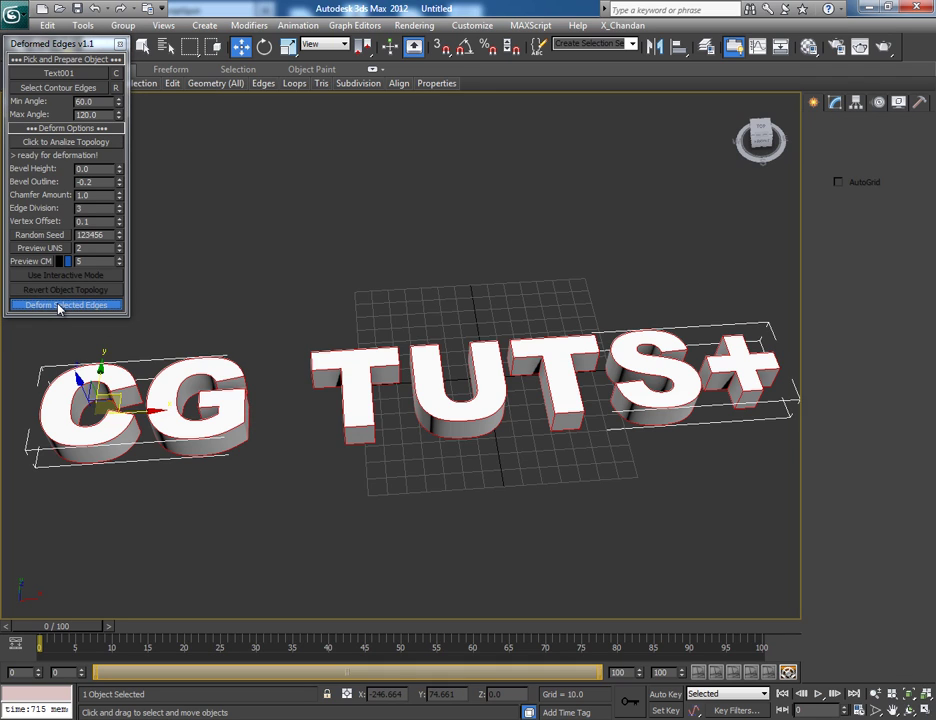
- Orbit, zoom and pan in close to inspect the chipped edges on the CG letters
{"action": "middle_click_drag", "start_coordinate": [198, 457], "coordinate": [278, 399], "text": "alt"}
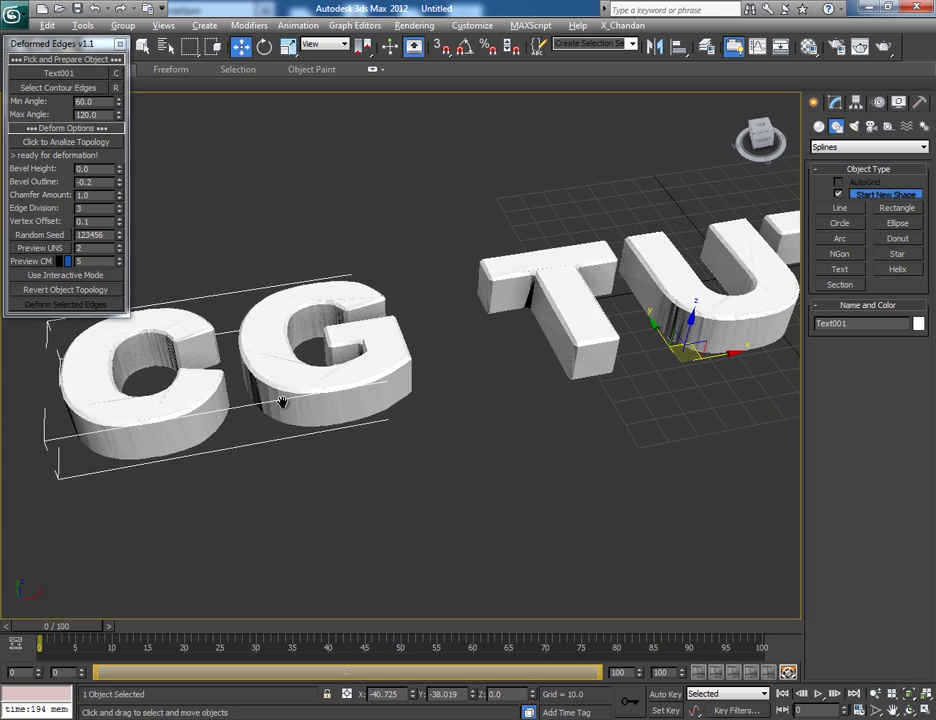
{"action": "scroll", "coordinate": [278, 399], "scroll_direction": "up", "scroll_amount": 3}
{"action": "scroll", "coordinate": [340, 417], "scroll_direction": "up", "scroll_amount": 2}
{"action": "middle_click_drag", "start_coordinate": [340, 417], "coordinate": [410, 432]}
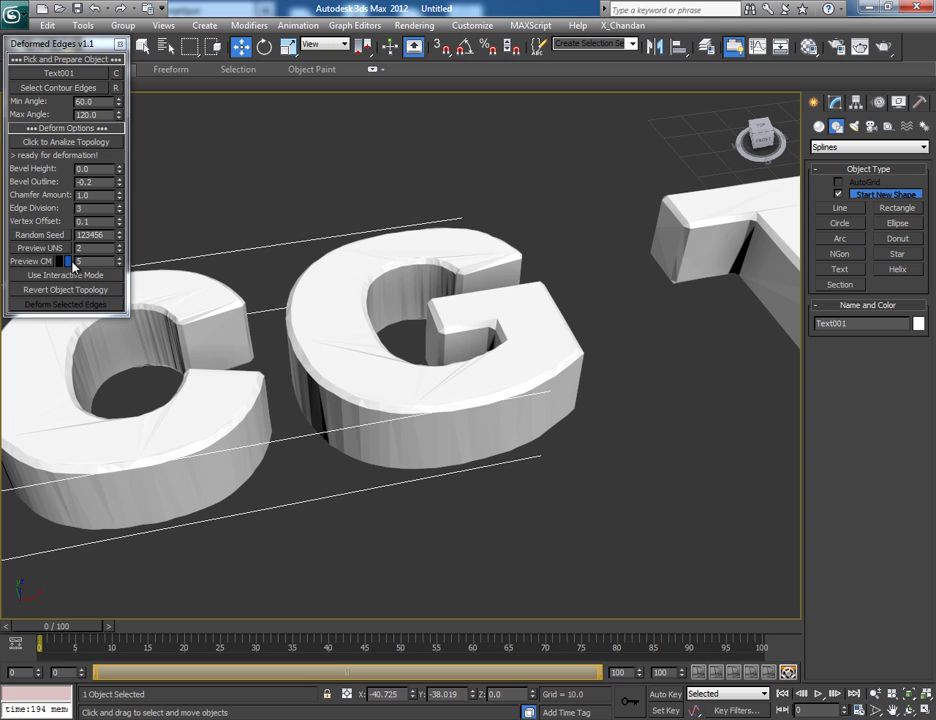
{"action": "scroll", "coordinate": [240, 368], "scroll_direction": "down", "scroll_amount": 5}
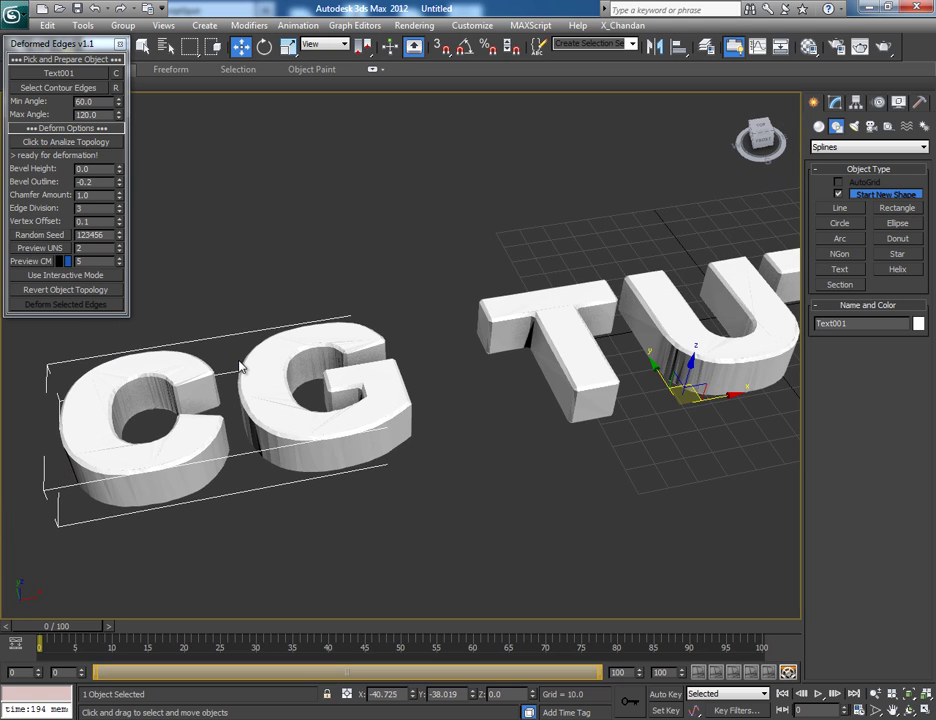
{"action": "scroll", "coordinate": [240, 368], "scroll_direction": "up", "scroll_amount": 5}
{"action": "middle_click_drag", "start_coordinate": [240, 368], "coordinate": [352, 374]}
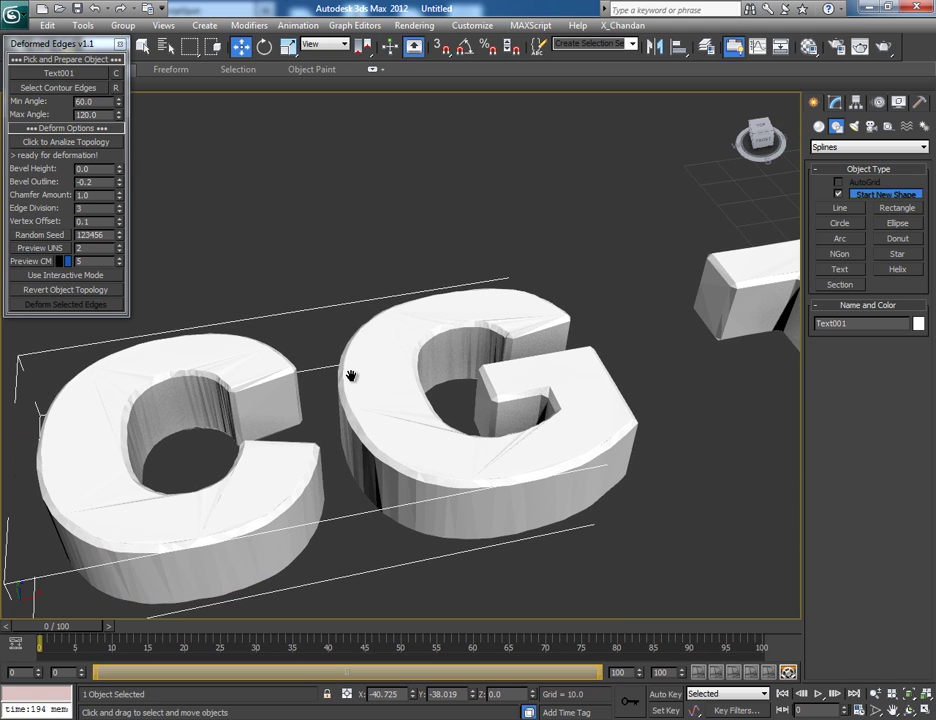
- Enable interactive deformation, raise bevel height, then set Bevel Outline 0.2 and Chamfer Amount 1.4
{"action": "left_click", "coordinate": [75, 277]}
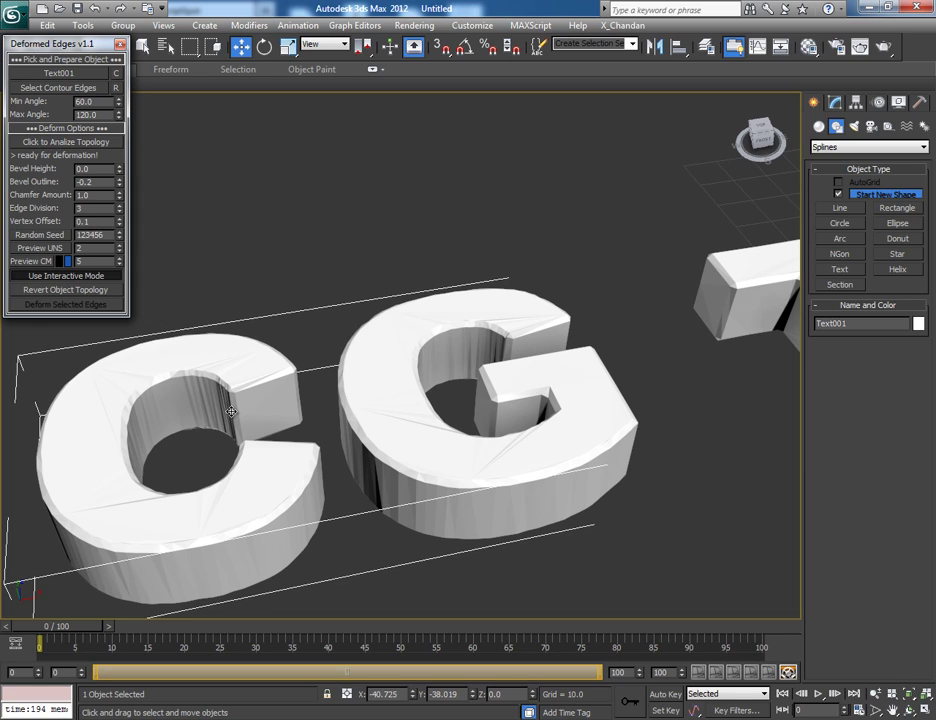
{"action": "left_click", "coordinate": [119, 167]}
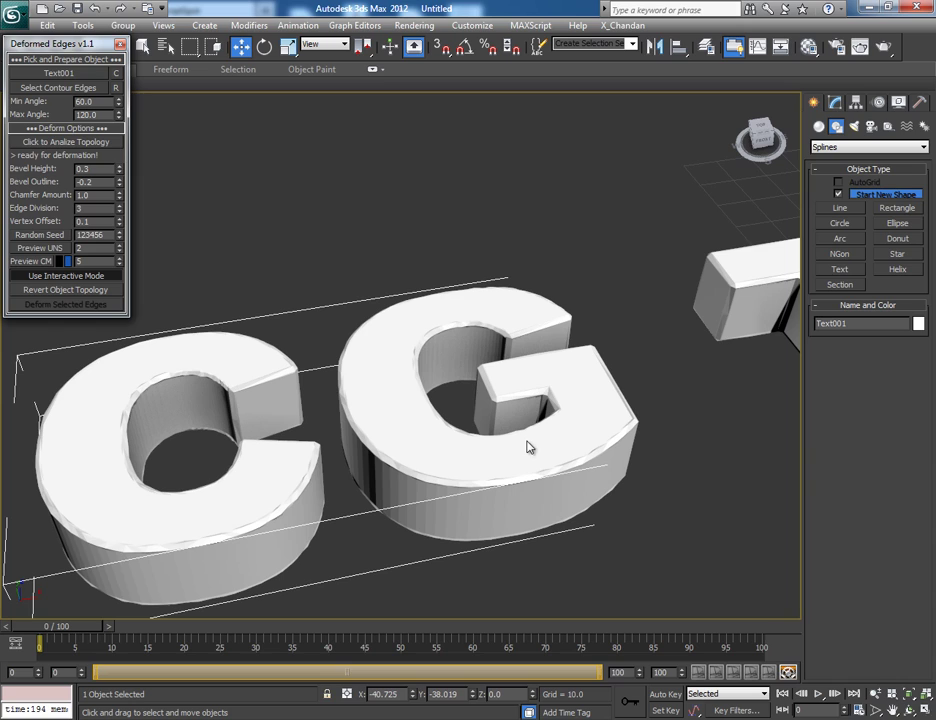
{"action": "left_click", "coordinate": [120, 181]}
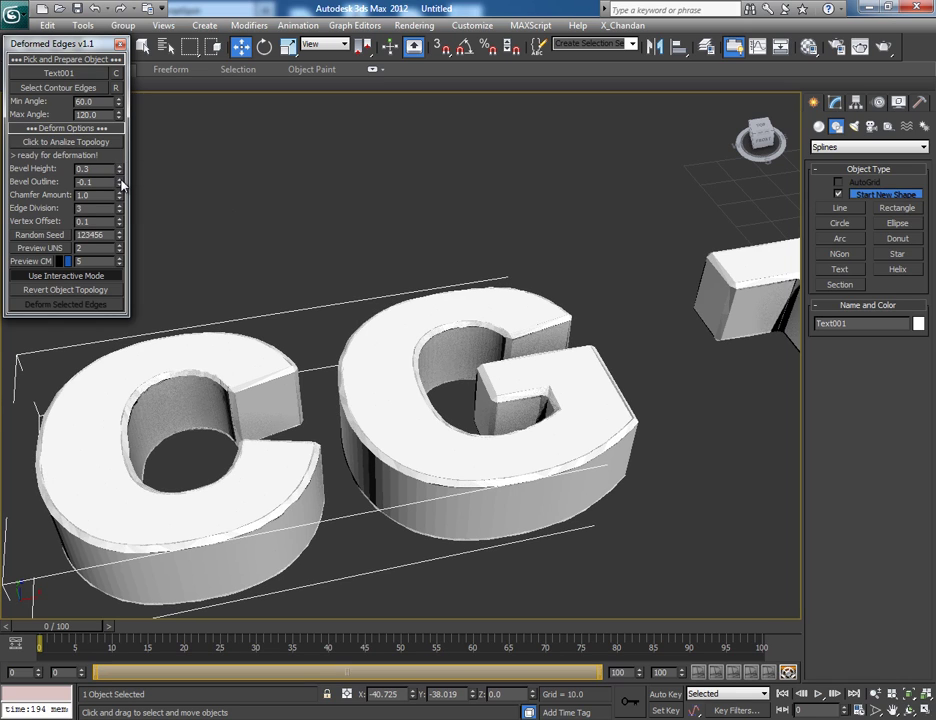
{"action": "left_click", "coordinate": [120, 181]}
{"action": "left_click", "coordinate": [120, 180]}
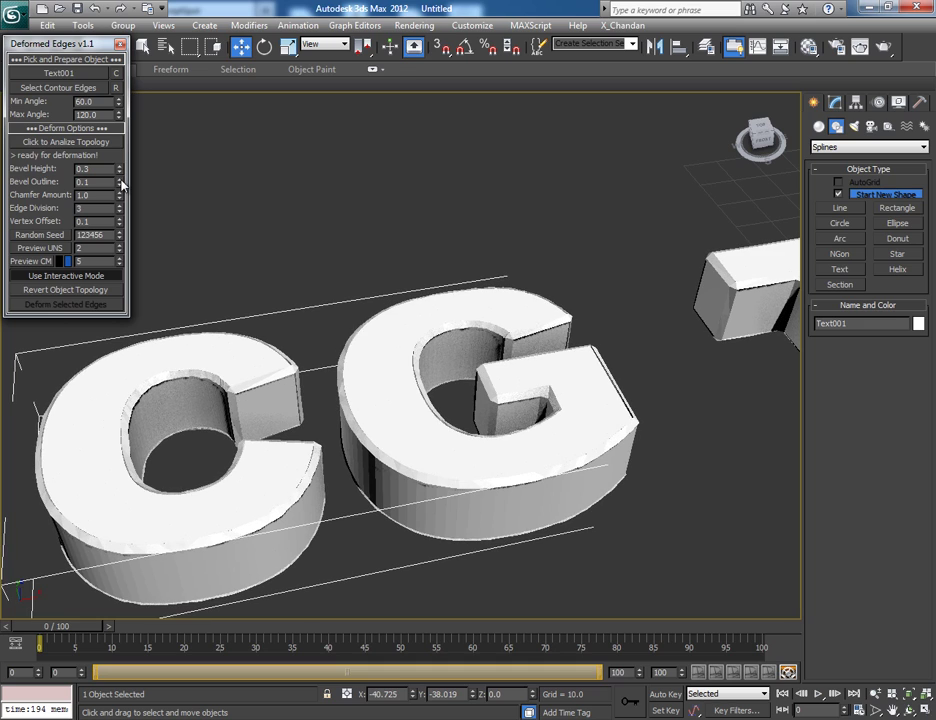
{"action": "left_click", "coordinate": [120, 180]}
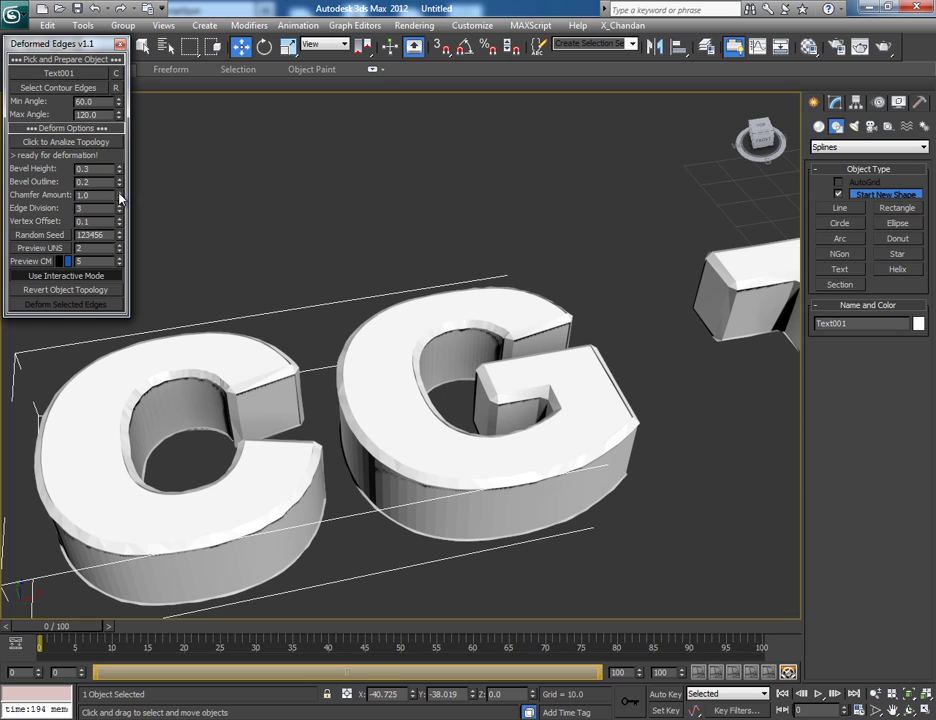
{"action": "left_click", "coordinate": [120, 194]}
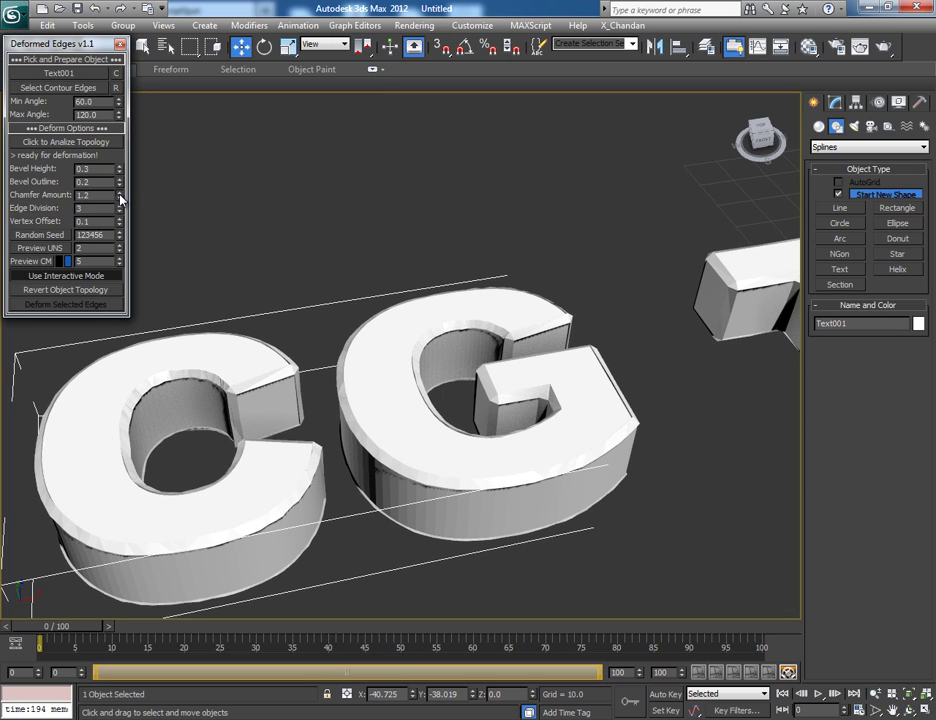
{"action": "left_click", "coordinate": [120, 196]}
{"action": "left_click", "coordinate": [120, 196]}
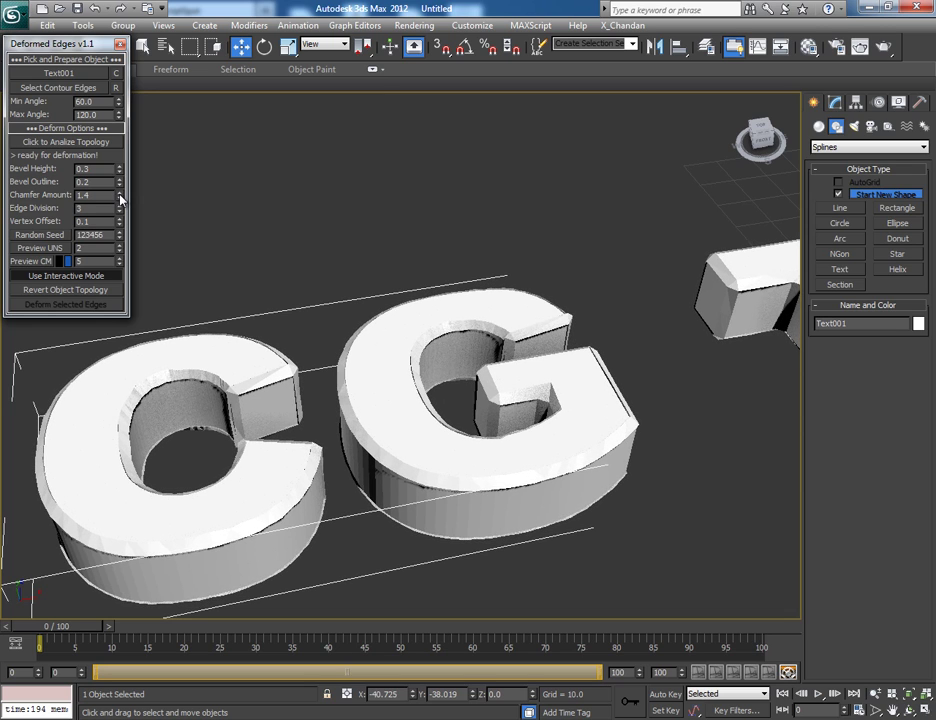
- Give the text object a light blue colour
{"action": "left_click", "coordinate": [918, 323]}
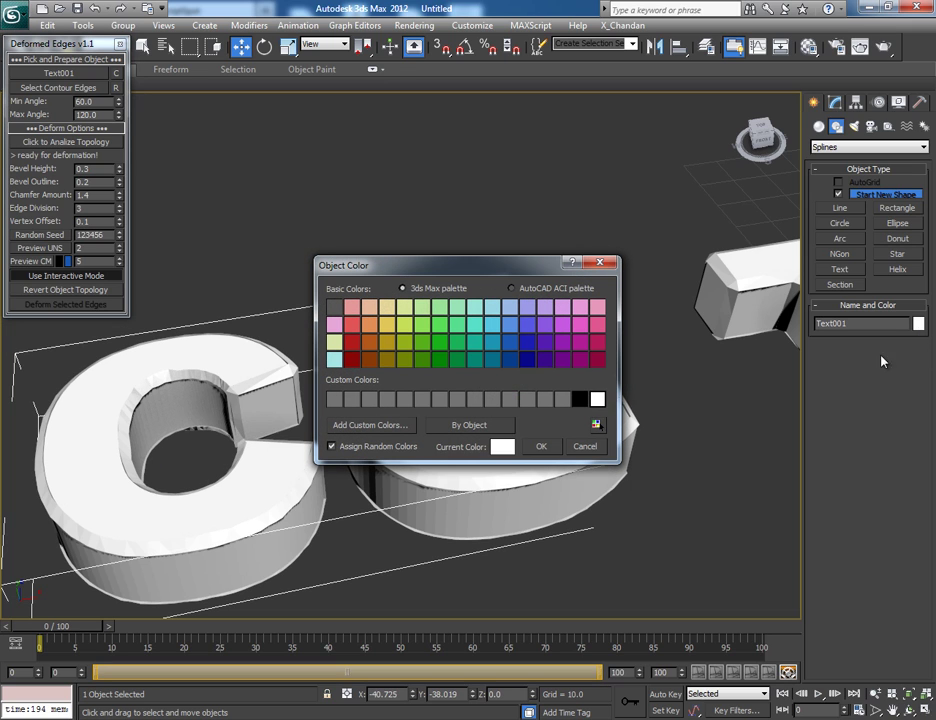
{"action": "left_click", "coordinate": [335, 359]}
{"action": "left_click", "coordinate": [540, 446]}
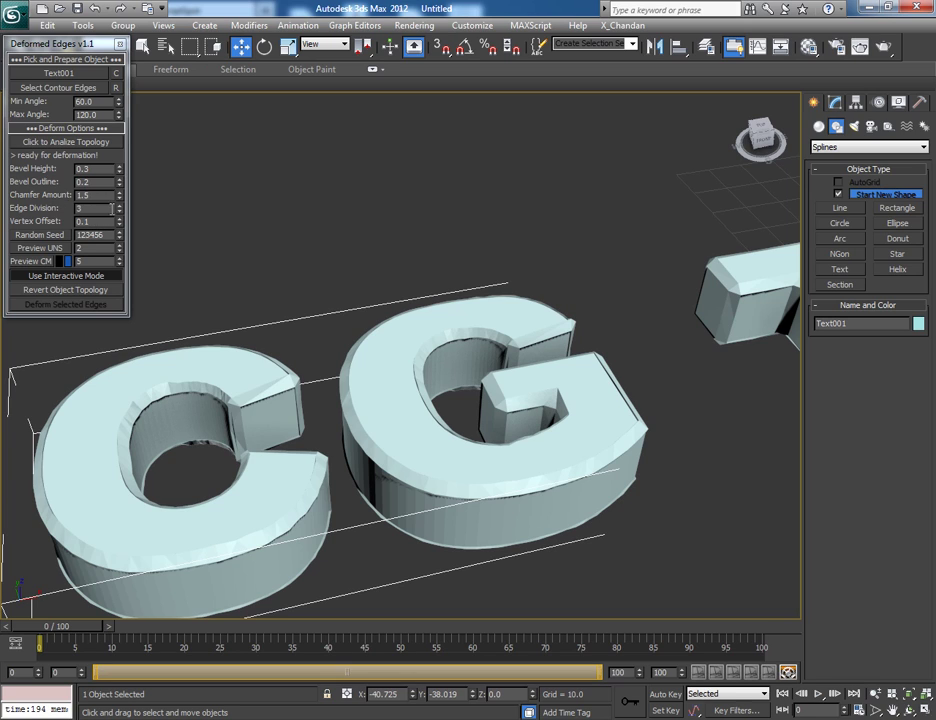
- Raise the Edge Division to 5, checking the roughened edges in wireframe and shaded display
{"action": "left_click", "coordinate": [119, 205]}
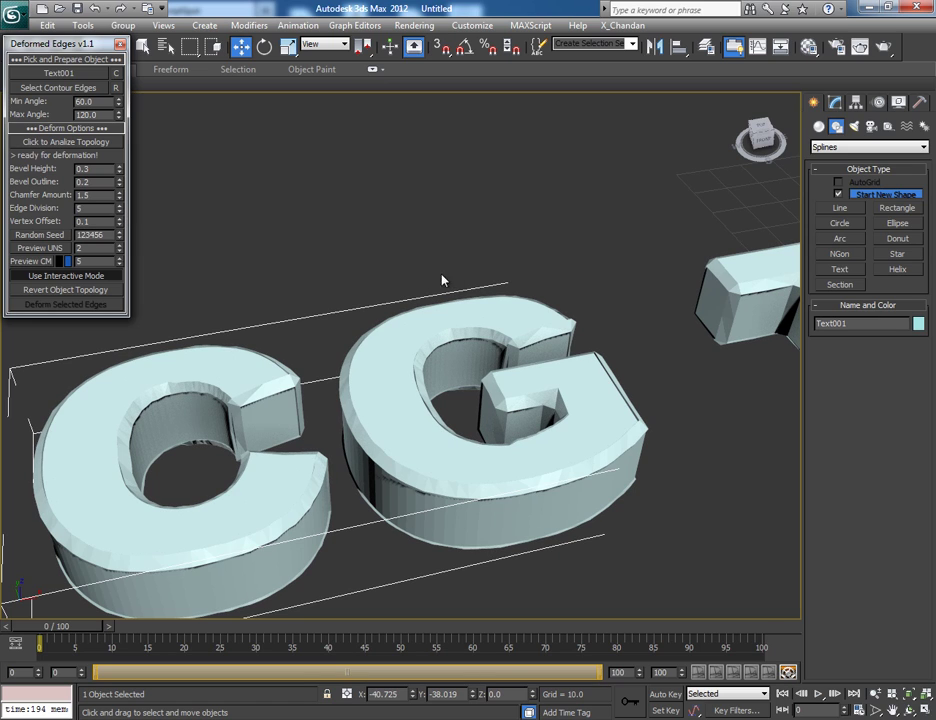
{"action": "middle_click", "coordinate": [320, 347]}
{"action": "middle_click_drag", "start_coordinate": [320, 347], "coordinate": [318, 334]}
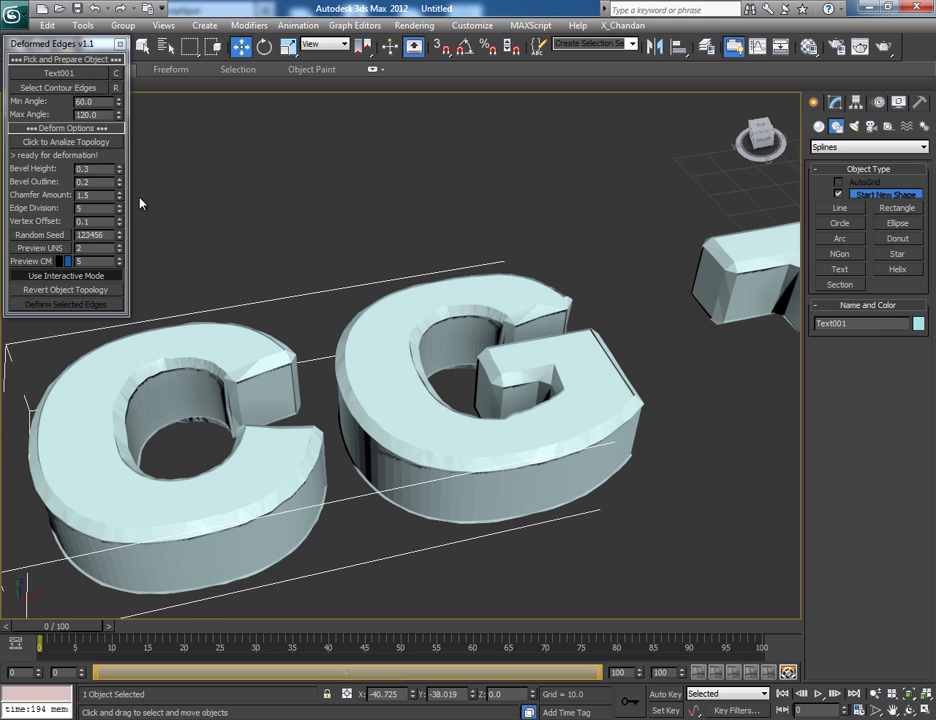
{"action": "key", "text": "F3"}
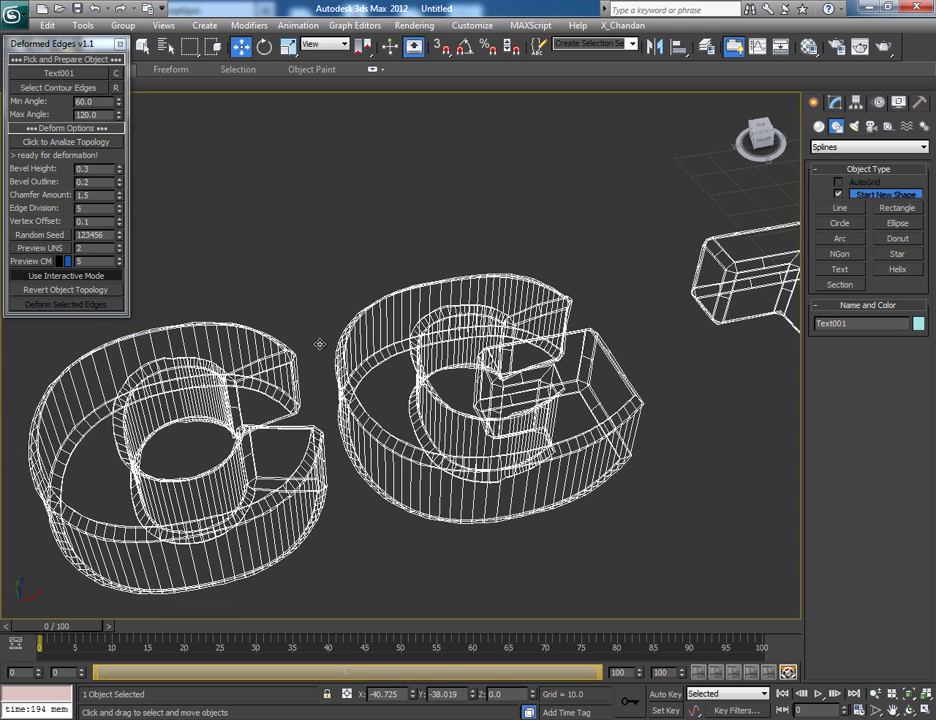
{"action": "left_click", "coordinate": [120, 205]}
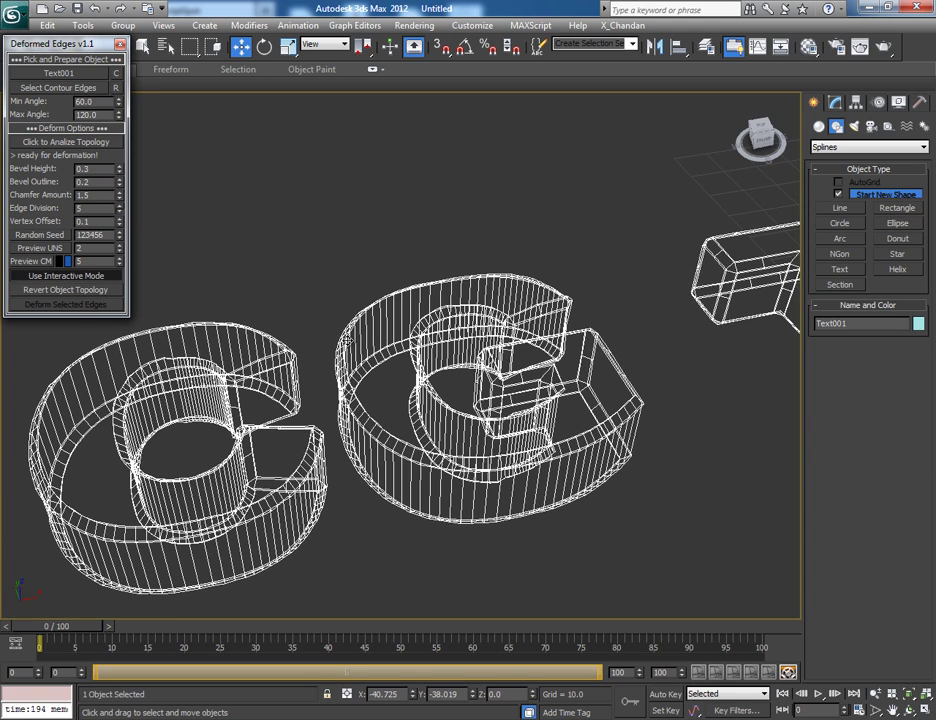
{"action": "key", "text": "F3"}
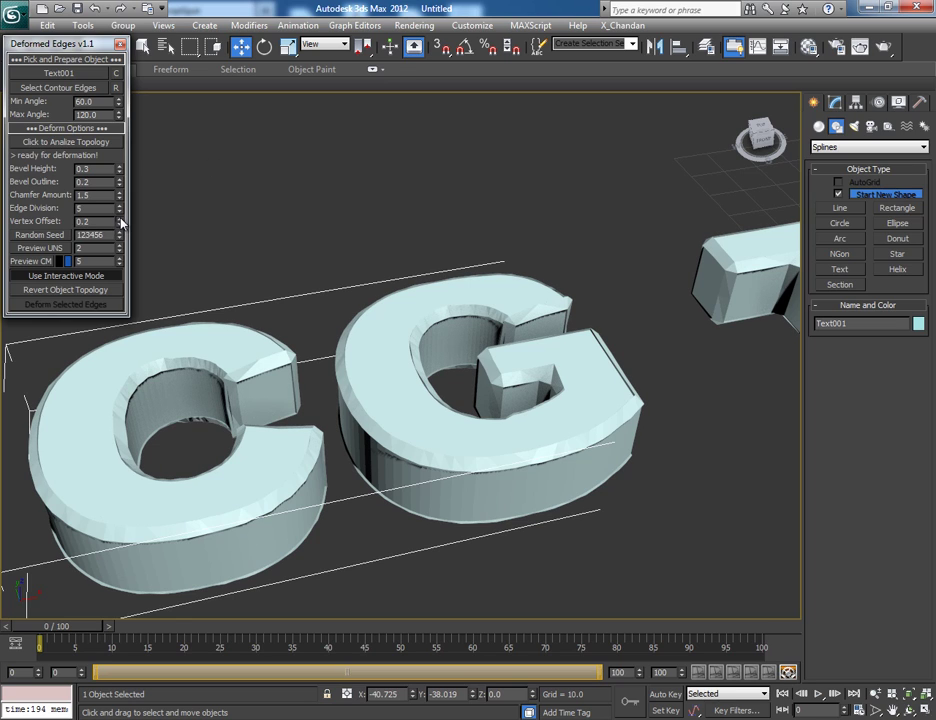
- Raise the Deformed Edges Vertex Offset to 0.6 and zoom in on the jagged CG letters
{"action": "left_click", "coordinate": [120, 220]}
{"action": "left_click", "coordinate": [120, 220]}
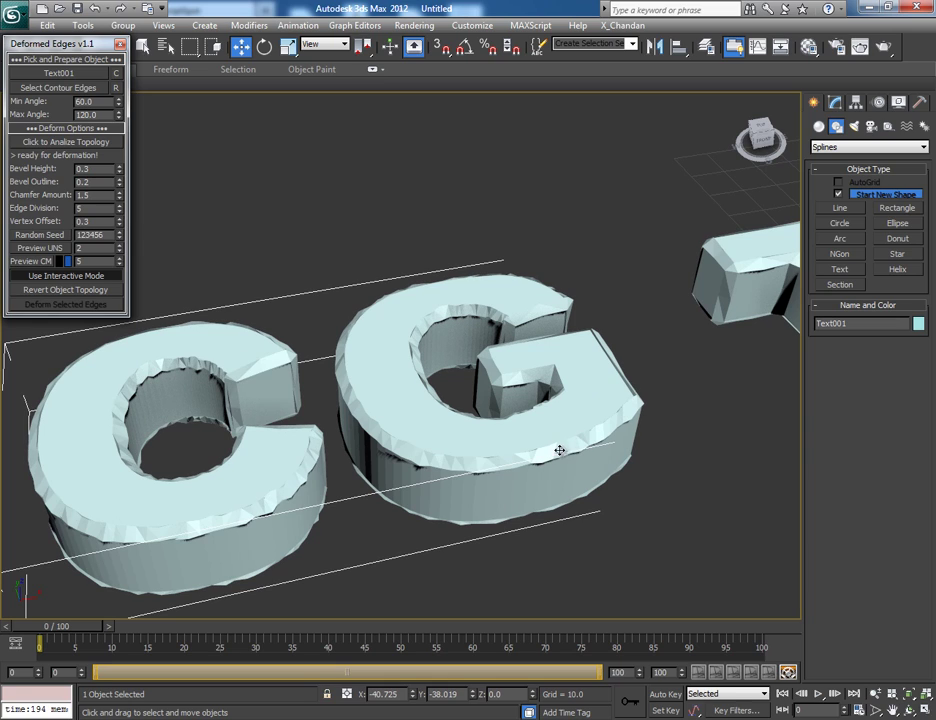
{"action": "left_click", "coordinate": [120, 220]}
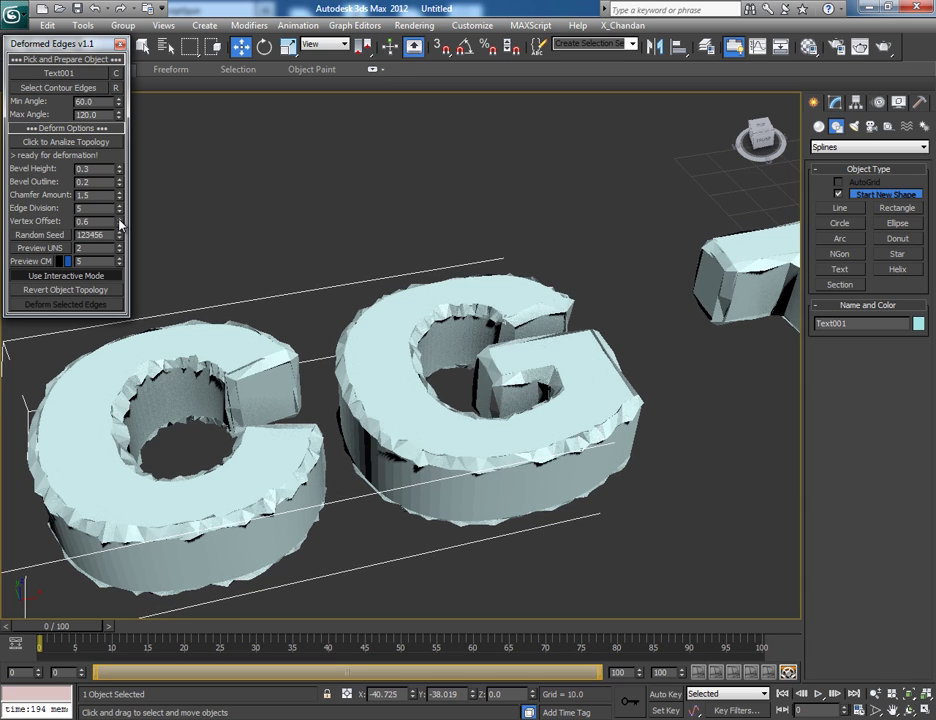
{"action": "scroll", "coordinate": [470, 343], "scroll_direction": "up", "scroll_amount": 2}
{"action": "middle_click_drag", "start_coordinate": [470, 343], "coordinate": [480, 345]}
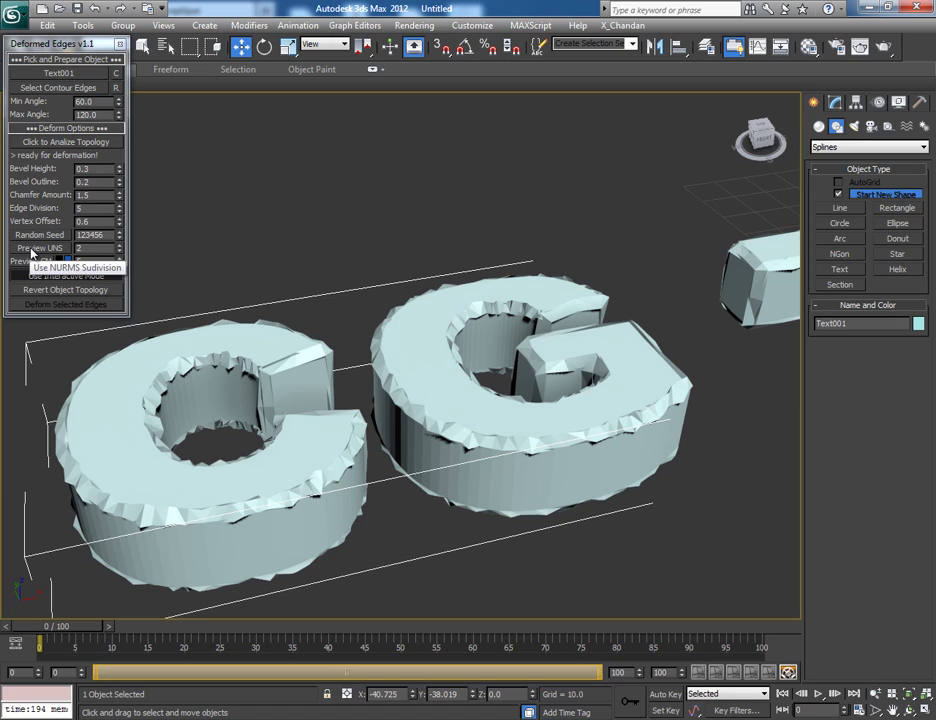
- Preview smoothed subdivision at Preview UNS level 1, then set it to 0 and switch off
{"action": "left_click", "coordinate": [119, 251]}
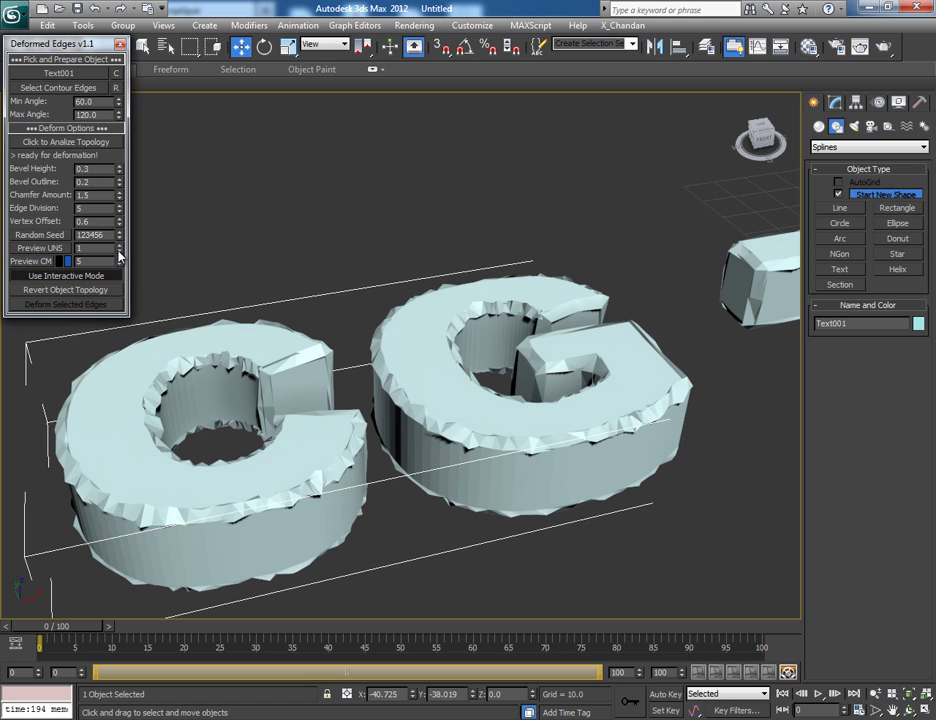
{"action": "left_click", "coordinate": [23, 248]}
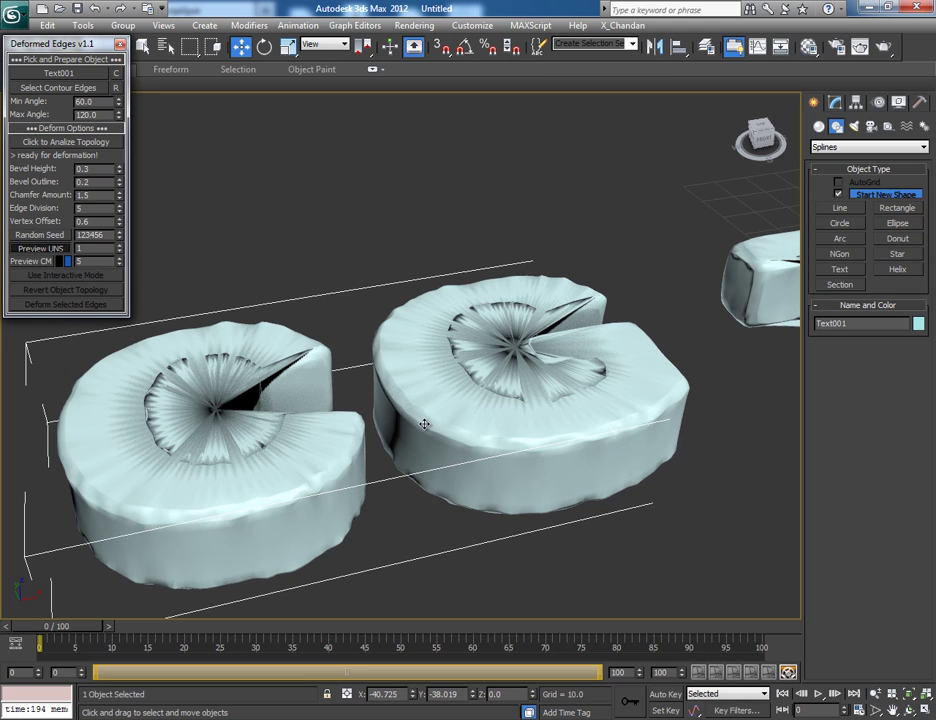
{"action": "left_click", "coordinate": [120, 252]}
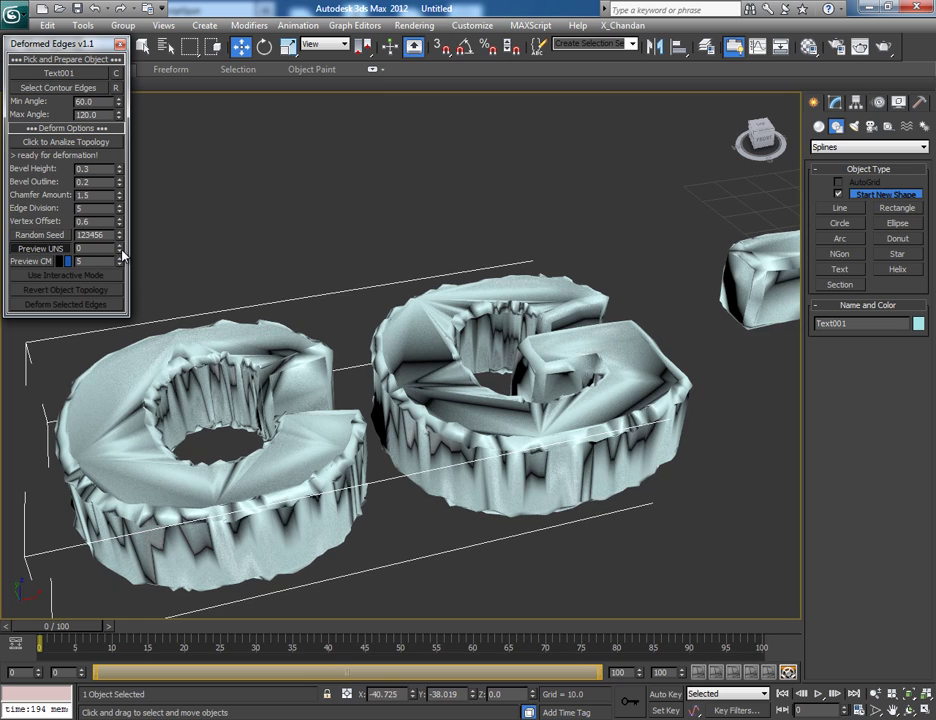
{"action": "left_click", "coordinate": [42, 248]}
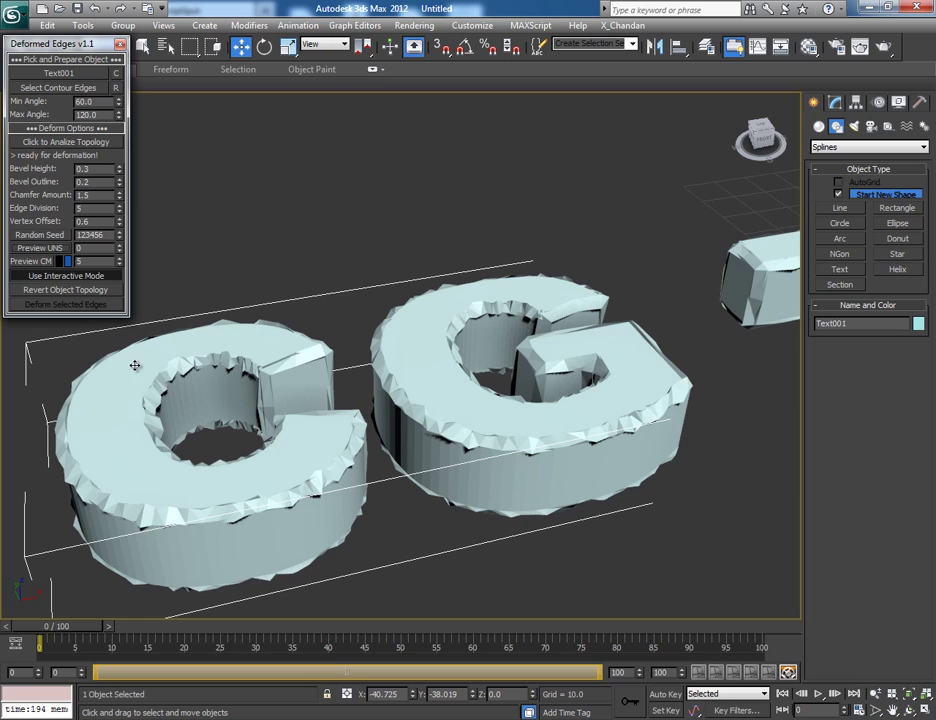
- Lower Bevel Height and Bevel Outline both to 0.0
{"action": "left_click", "coordinate": [120, 173]}
{"action": "left_click", "coordinate": [121, 174]}
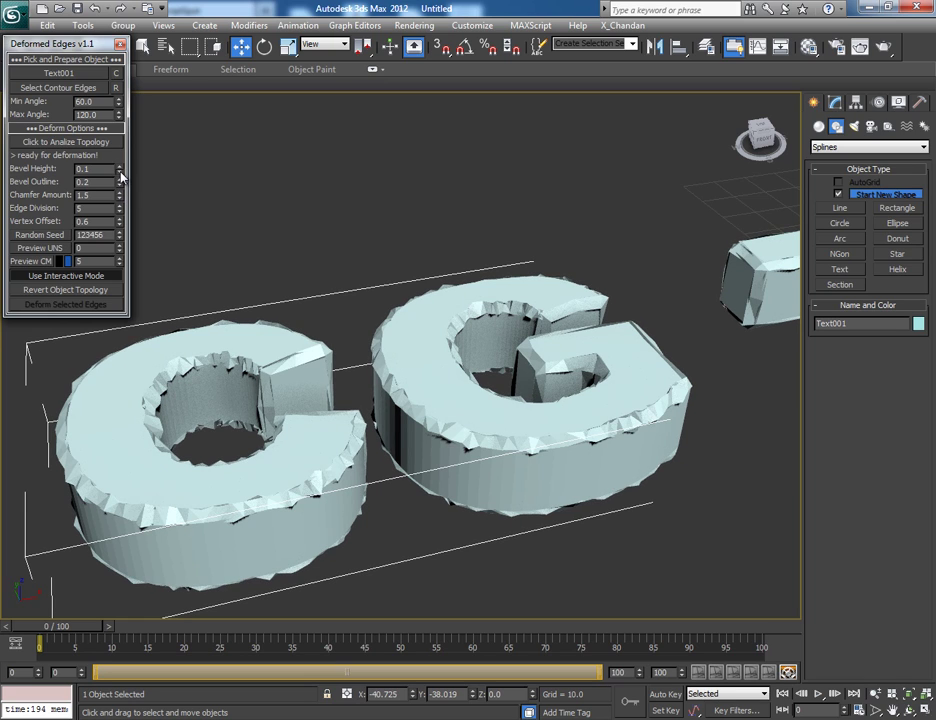
{"action": "left_click", "coordinate": [120, 174]}
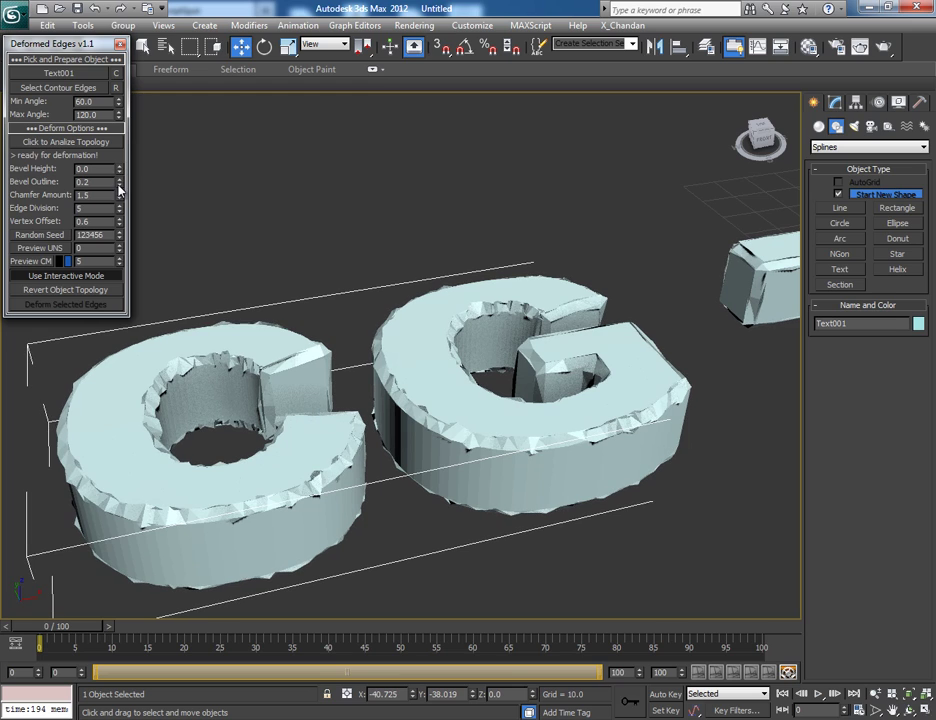
{"action": "left_click", "coordinate": [119, 185]}
{"action": "left_click", "coordinate": [119, 187]}
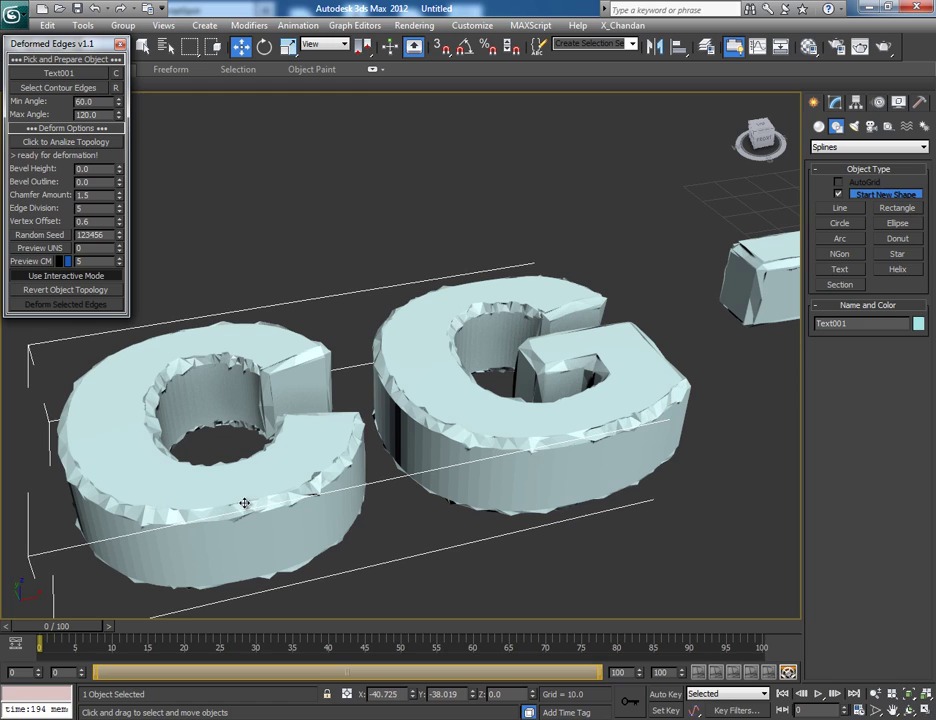
- Raise Chamfer Amount to 1.8 and Vertex Offset to 0.9 for heavily chipped edges
{"action": "left_click", "coordinate": [119, 192]}
{"action": "left_click", "coordinate": [119, 192]}
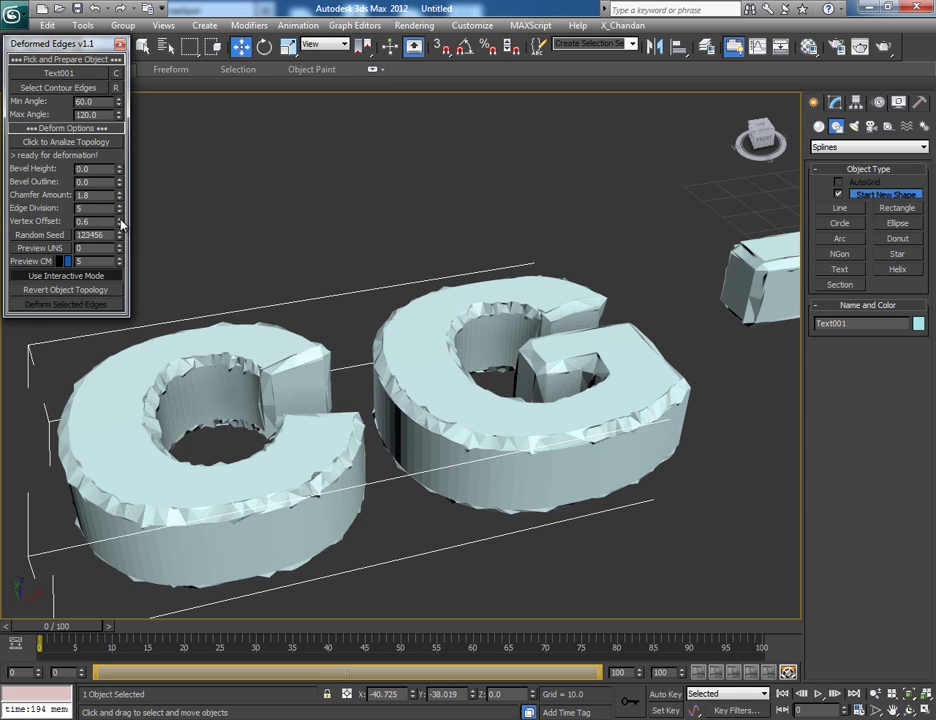
{"action": "left_click", "coordinate": [119, 218]}
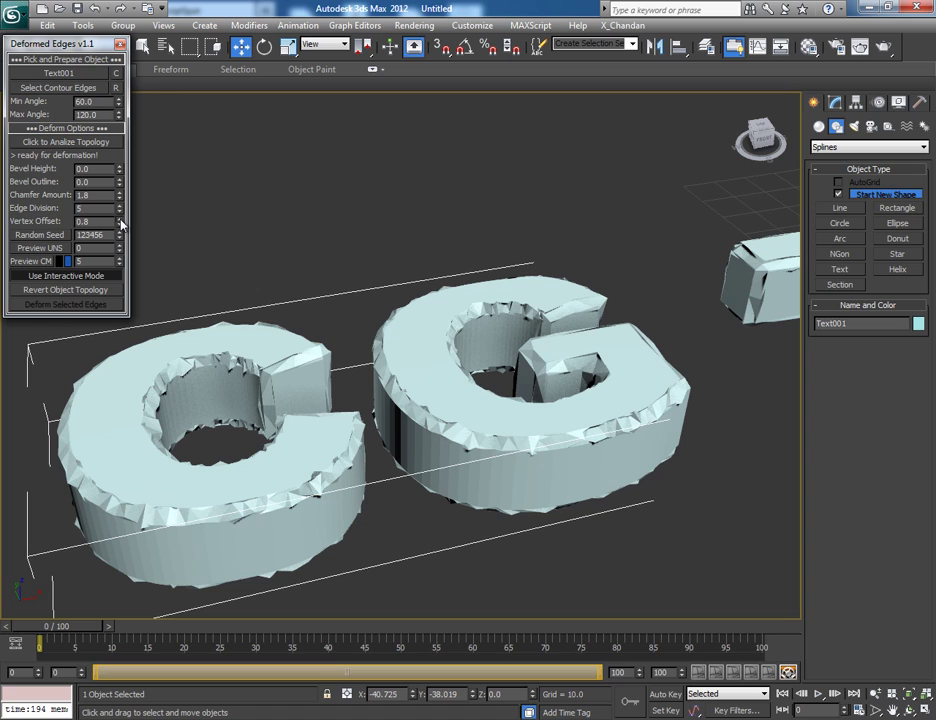
{"action": "left_click", "coordinate": [119, 218]}
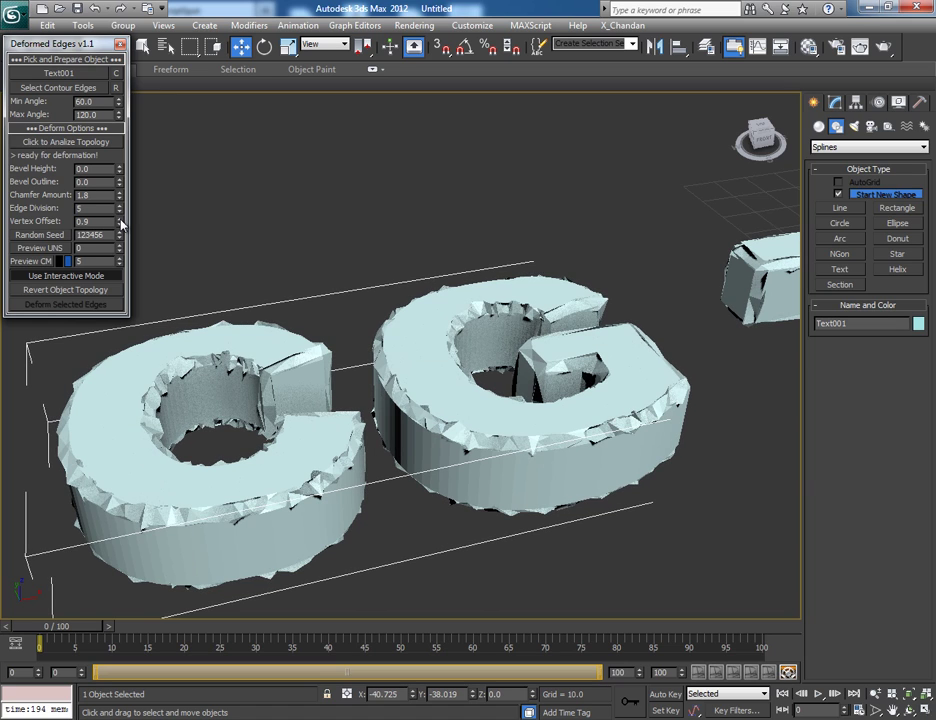
{"action": "middle_click_drag", "start_coordinate": [358, 248], "coordinate": [726, 384], "text": "alt"}
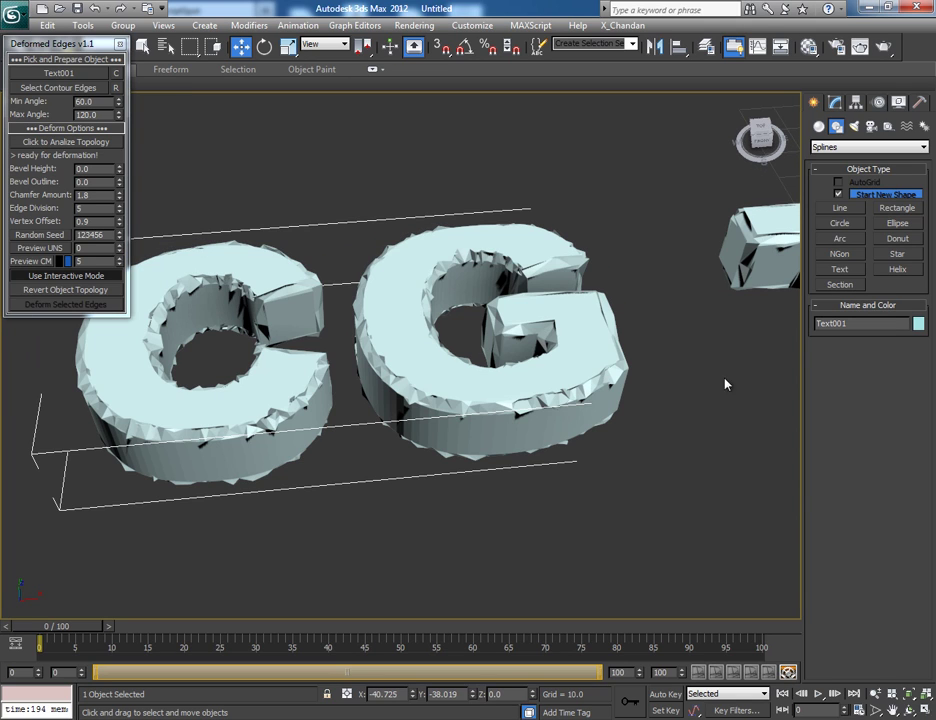
- Zoom out and pan the perspective view until all of the CG TUTS+ text is visible
{"action": "scroll", "coordinate": [307, 475], "scroll_direction": "up", "scroll_amount": 3}
{"action": "scroll", "coordinate": [307, 480], "scroll_direction": "down", "scroll_amount": 2}
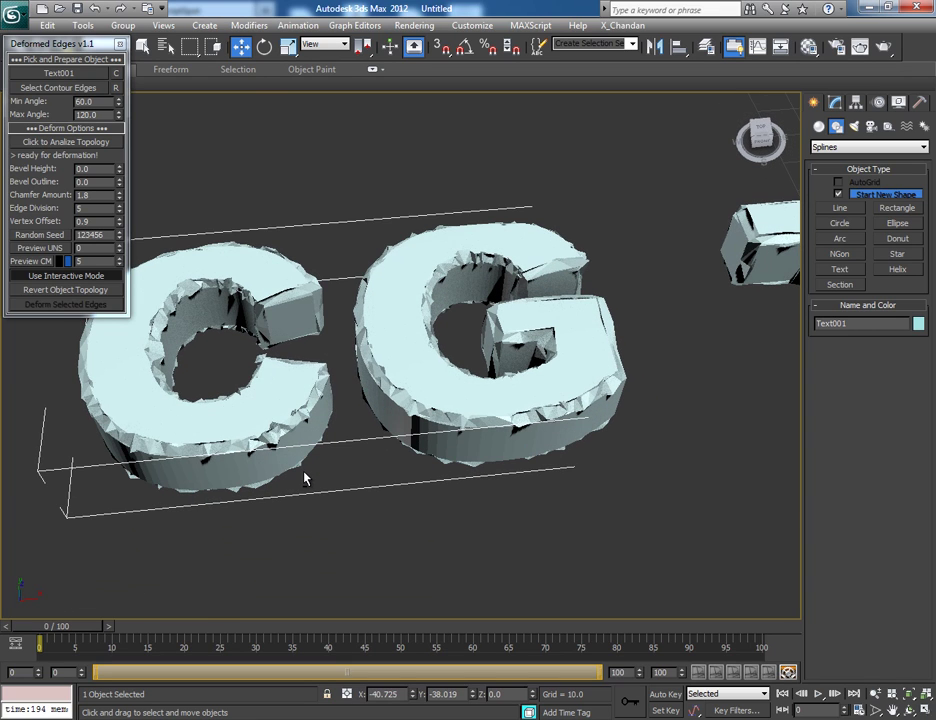
{"action": "middle_click_drag", "start_coordinate": [406, 482], "coordinate": [334, 497]}
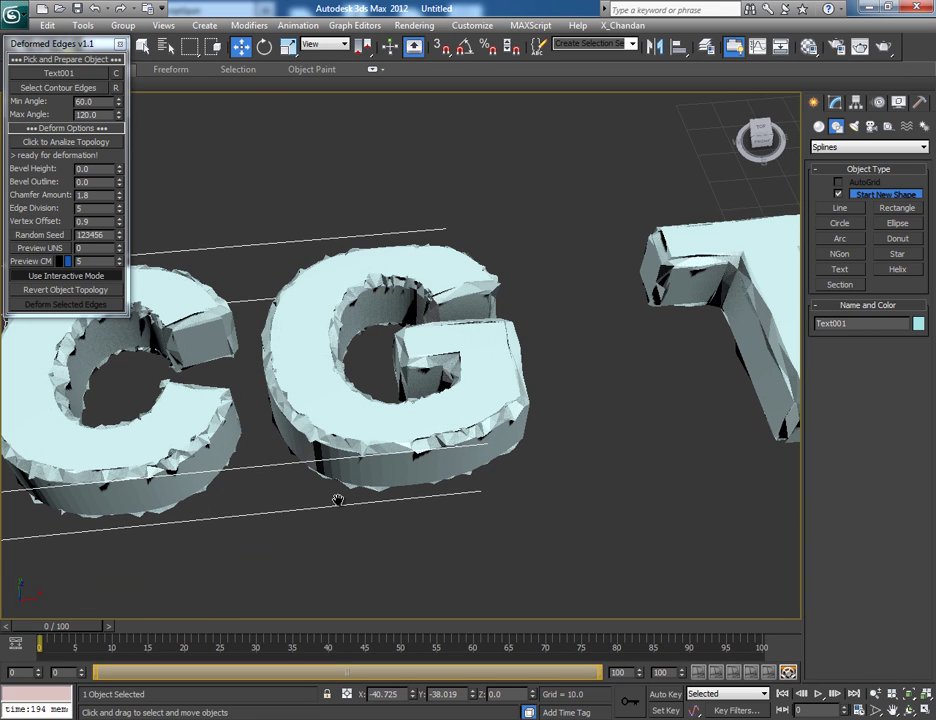
{"action": "scroll", "coordinate": [341, 505], "scroll_direction": "down", "scroll_amount": 2}
{"action": "scroll", "coordinate": [344, 505], "scroll_direction": "down", "scroll_amount": 2}
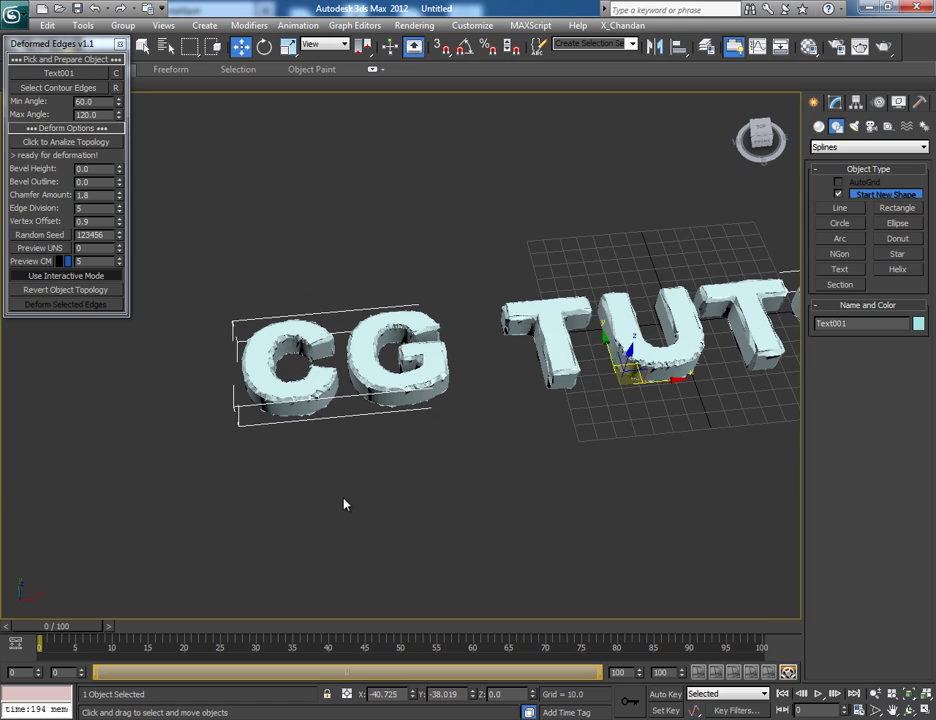
{"action": "middle_click_drag", "start_coordinate": [422, 485], "coordinate": [284, 517]}
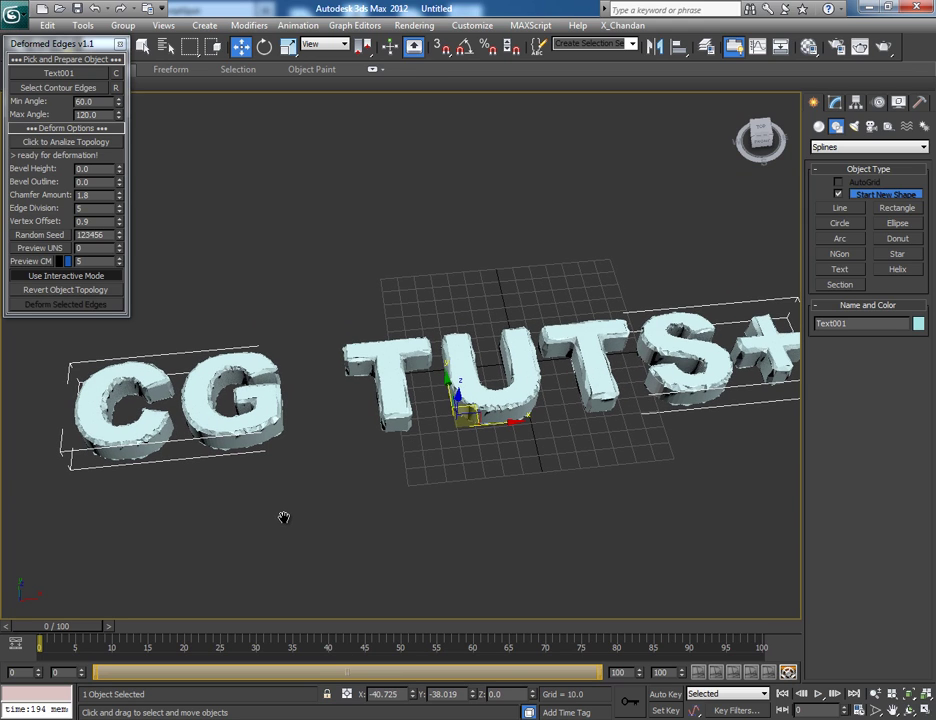